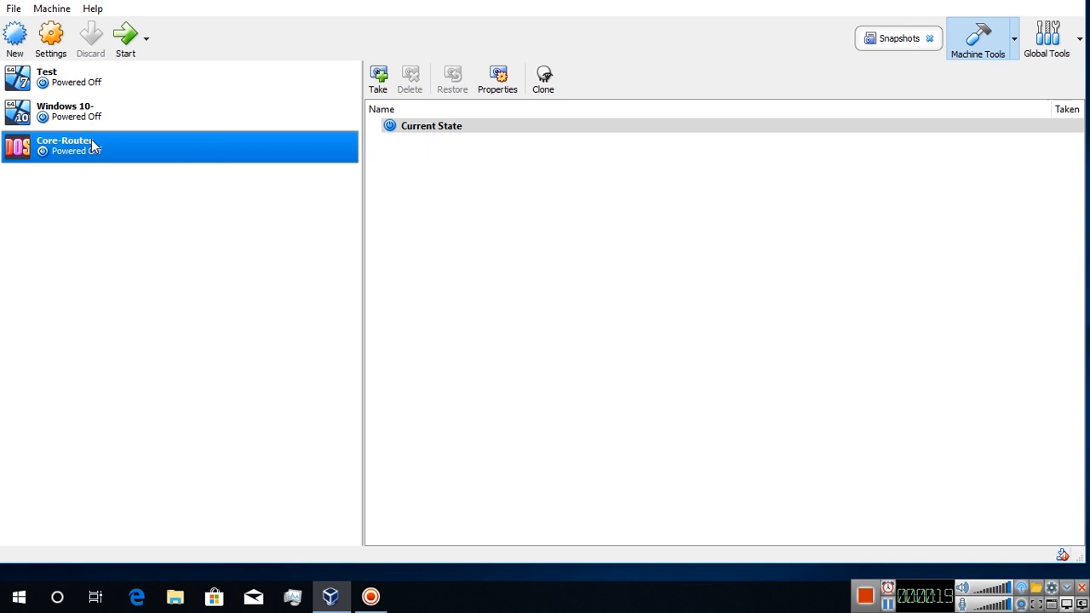
# Open Core-Router's Settings and review its Storage, System (Motherboard, Processor, Acceleration) and Display pages, ending on Storage
pyautogui.rightClick(91, 157)
pyautogui.click(115, 166)
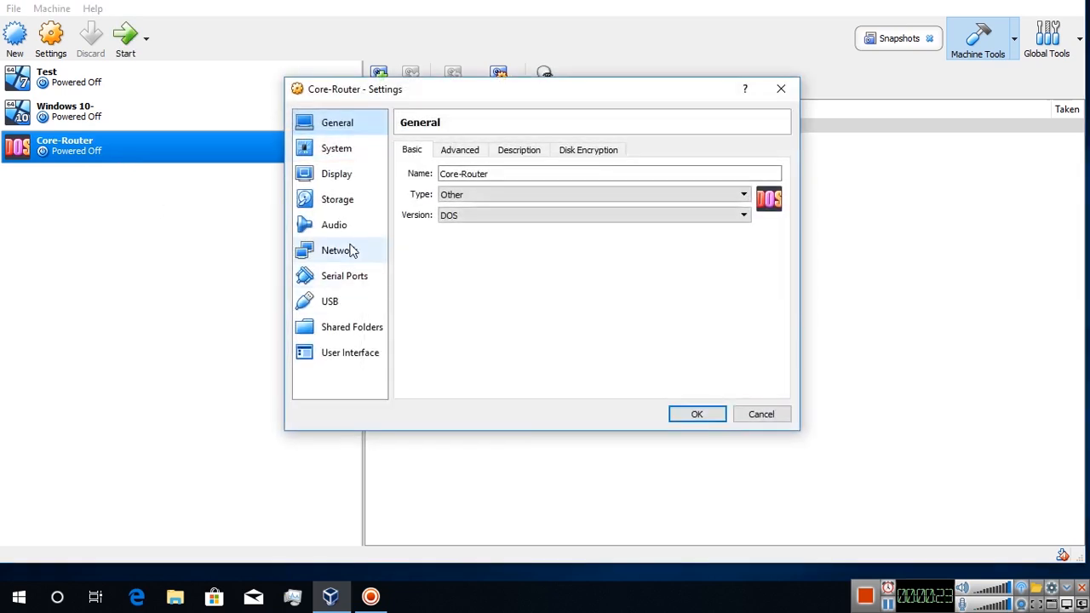
pyautogui.click(346, 200)
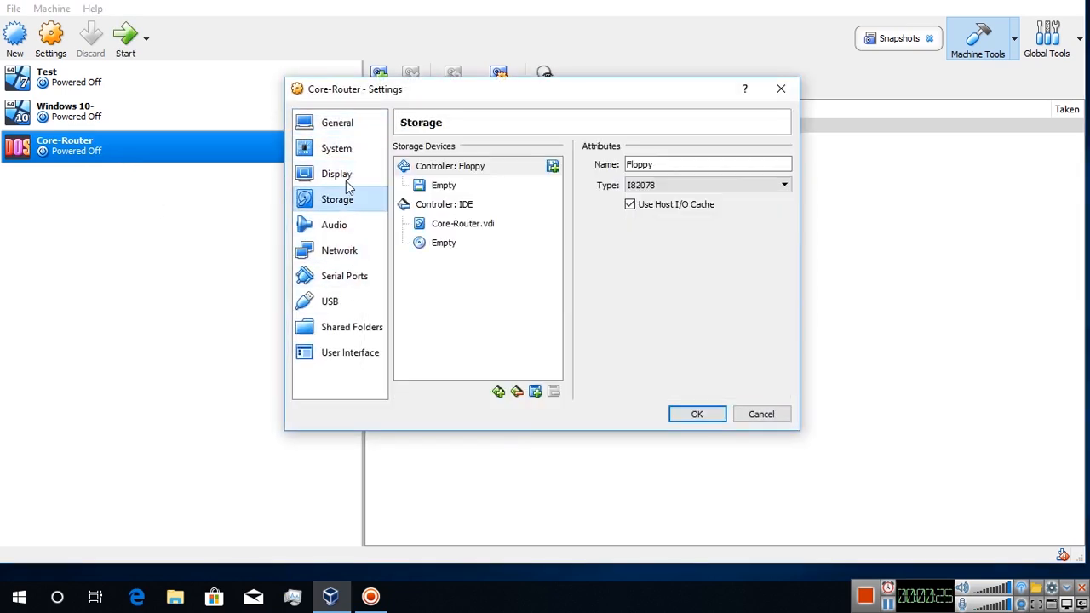
pyautogui.click(351, 149)
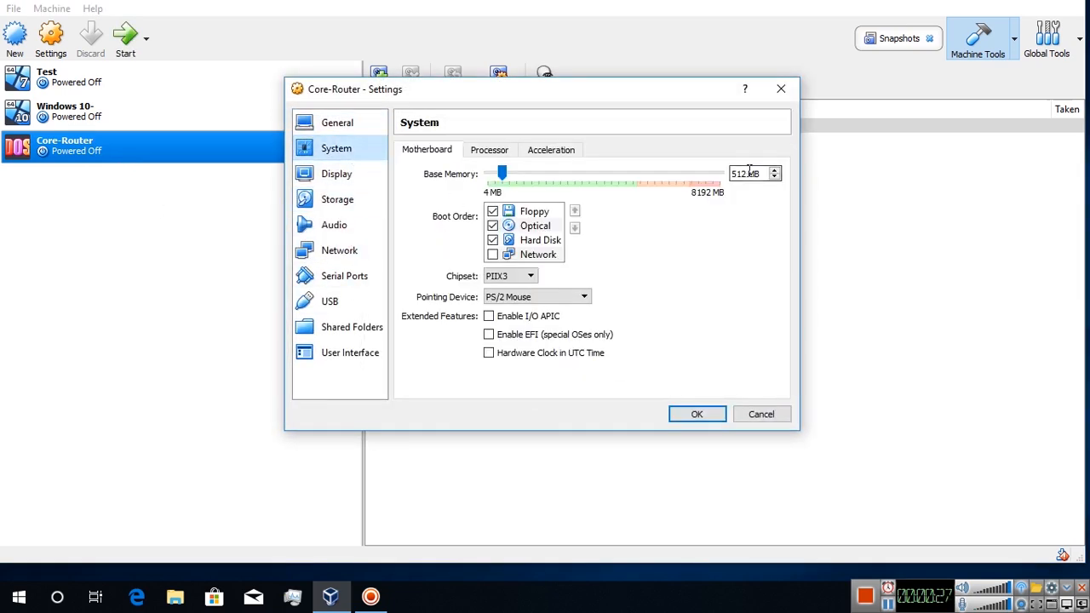
pyautogui.click(489, 151)
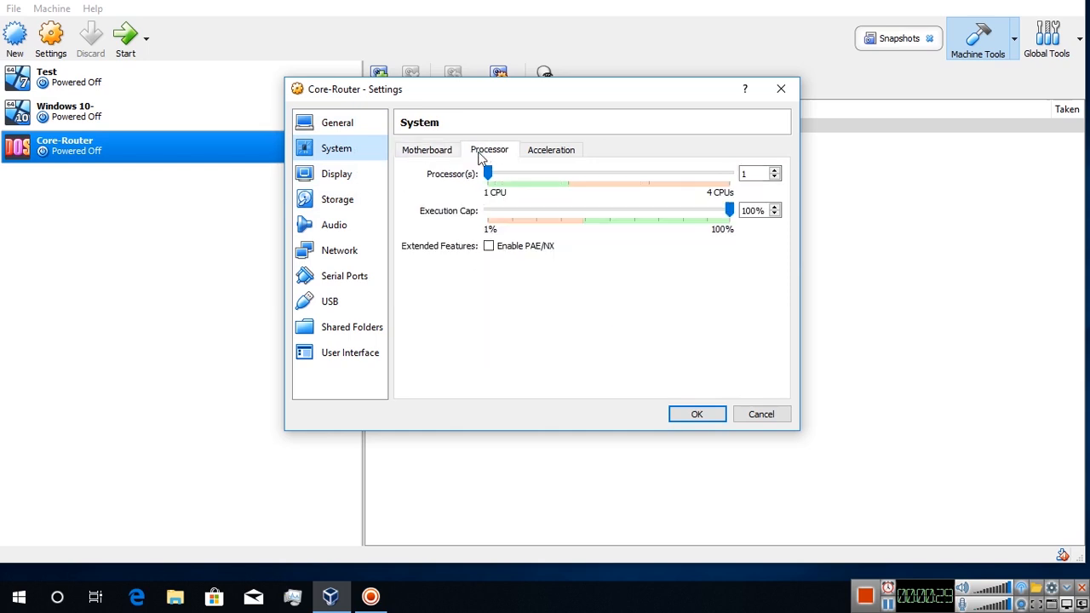
pyautogui.click(568, 151)
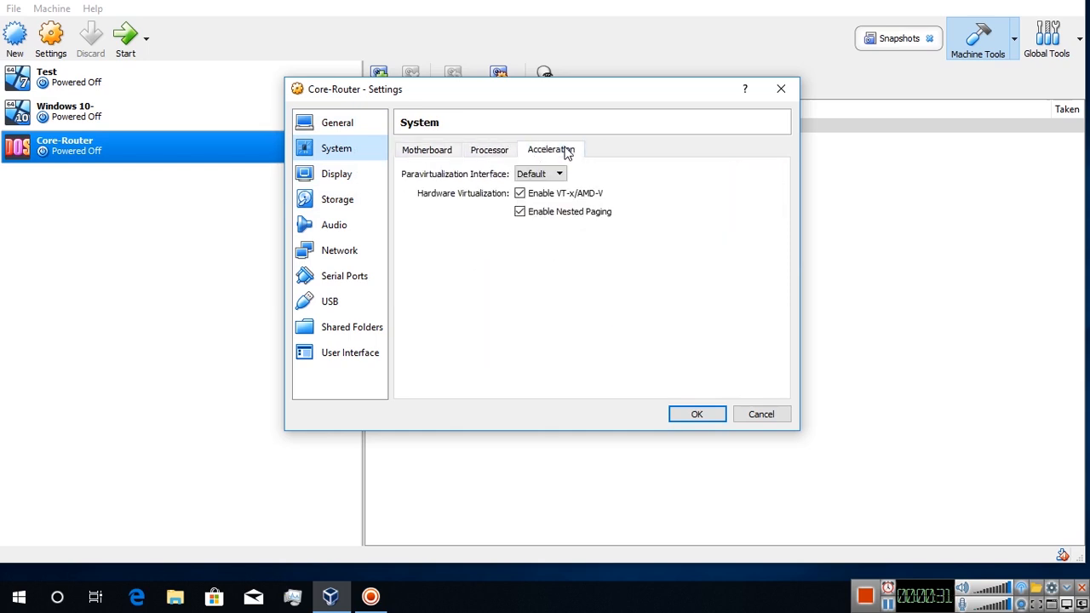
pyautogui.click(347, 180)
pyautogui.click(342, 203)
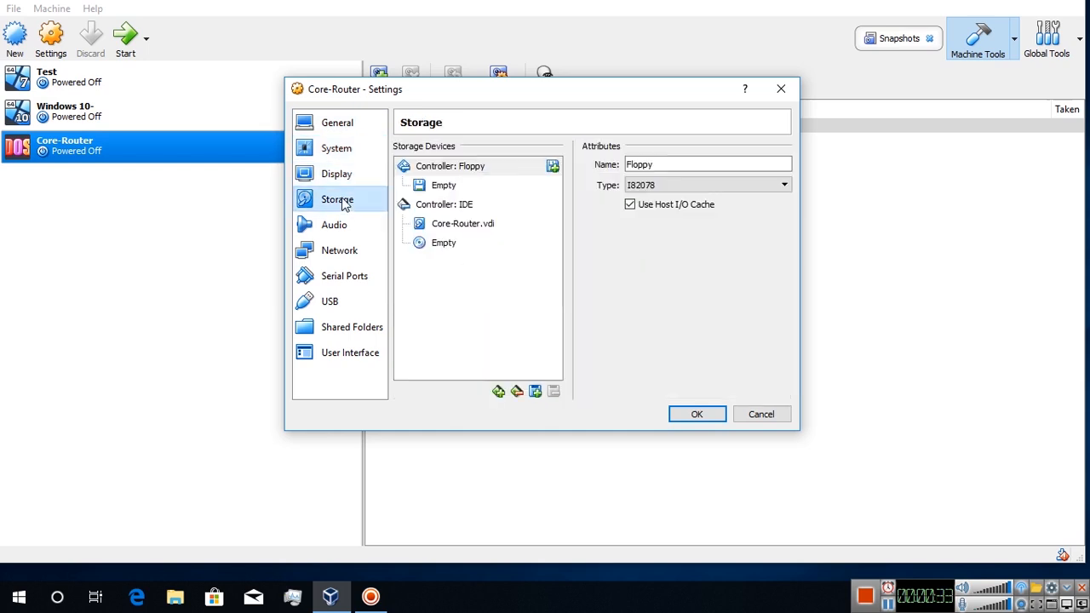
# Check the 500 MB Core-Router.vdi, then mount mikrotik-5.20-Cracked.iso in the empty IDE optical drive
pyautogui.click(456, 227)
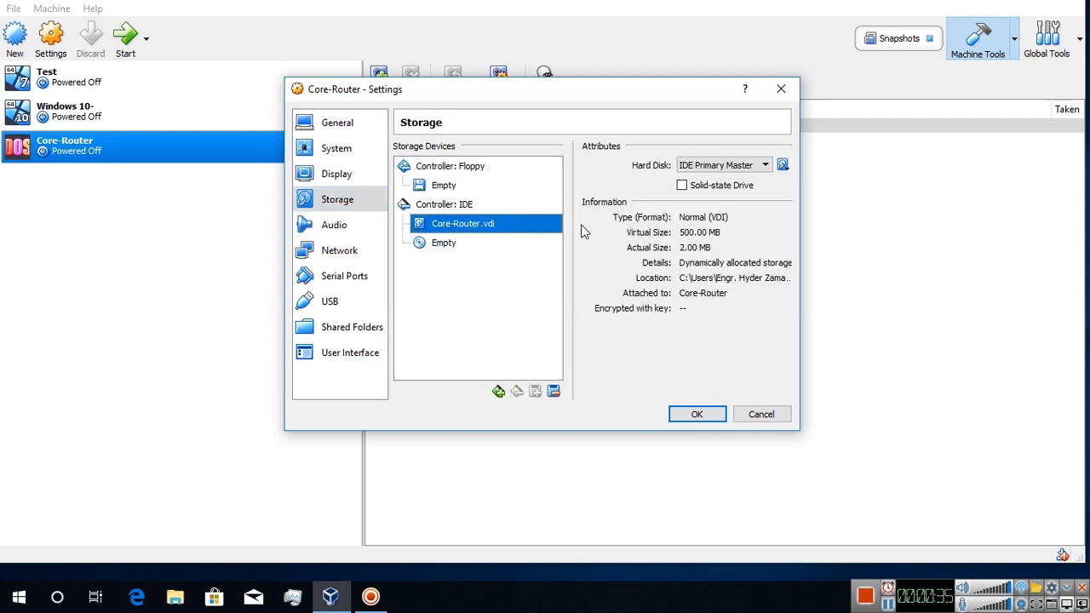
pyautogui.tripleClick(720, 238)
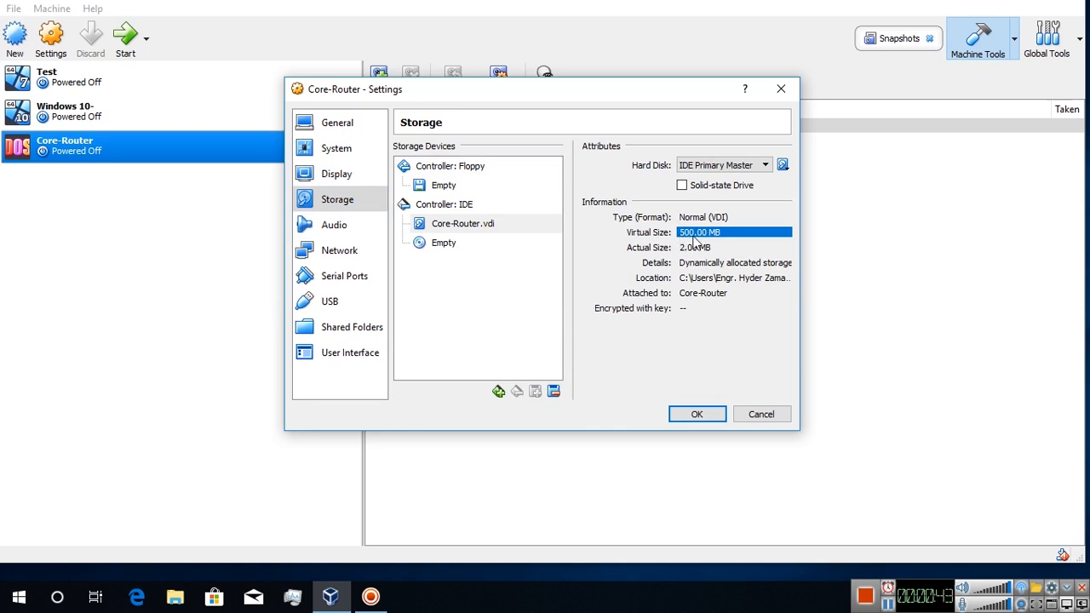
pyautogui.click(443, 245)
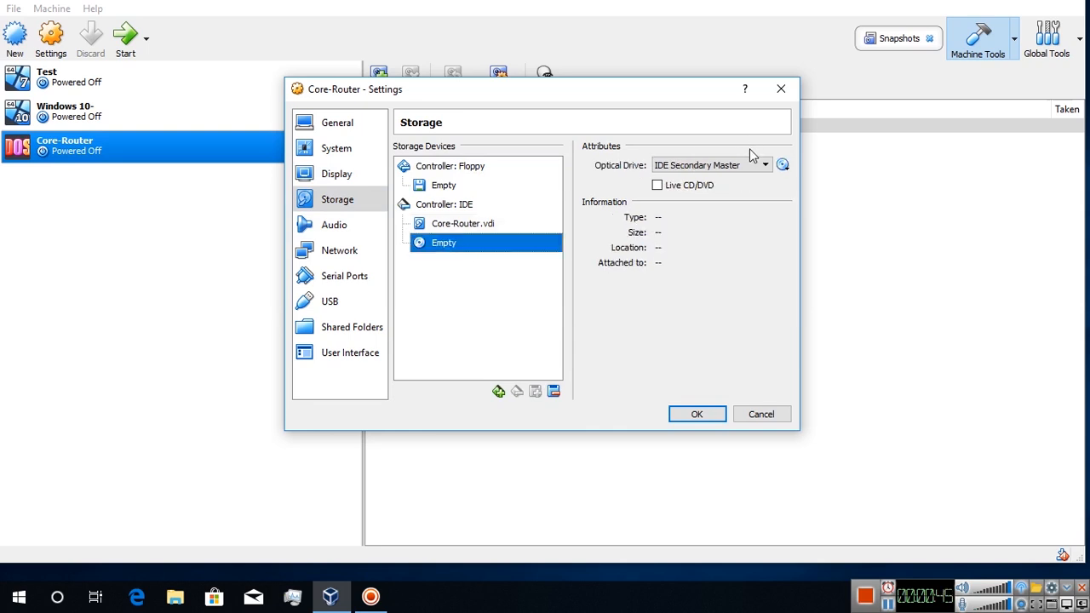
pyautogui.click(783, 165)
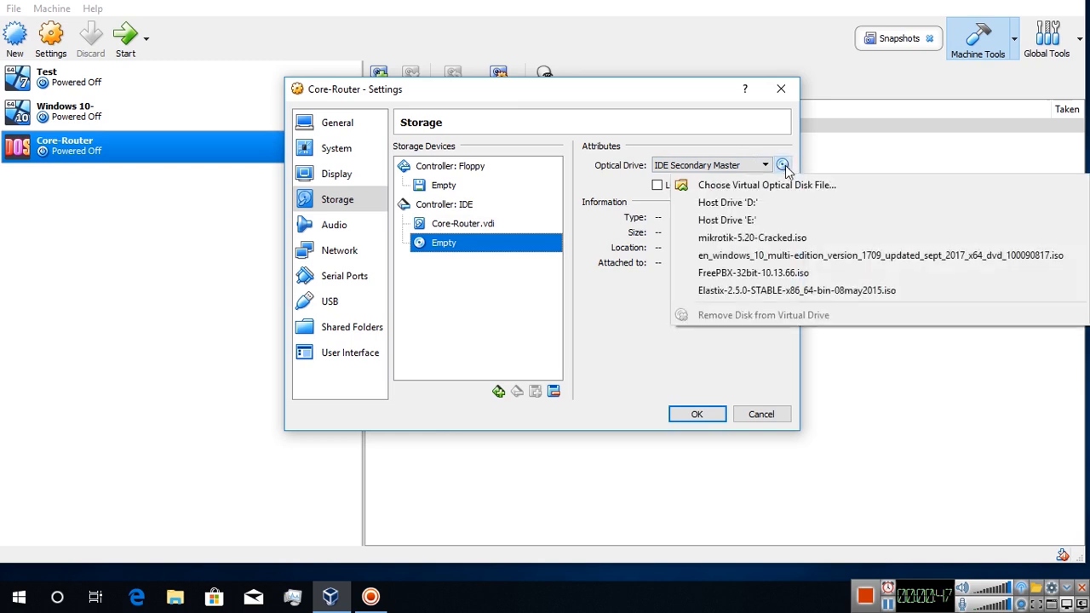
pyautogui.click(791, 186)
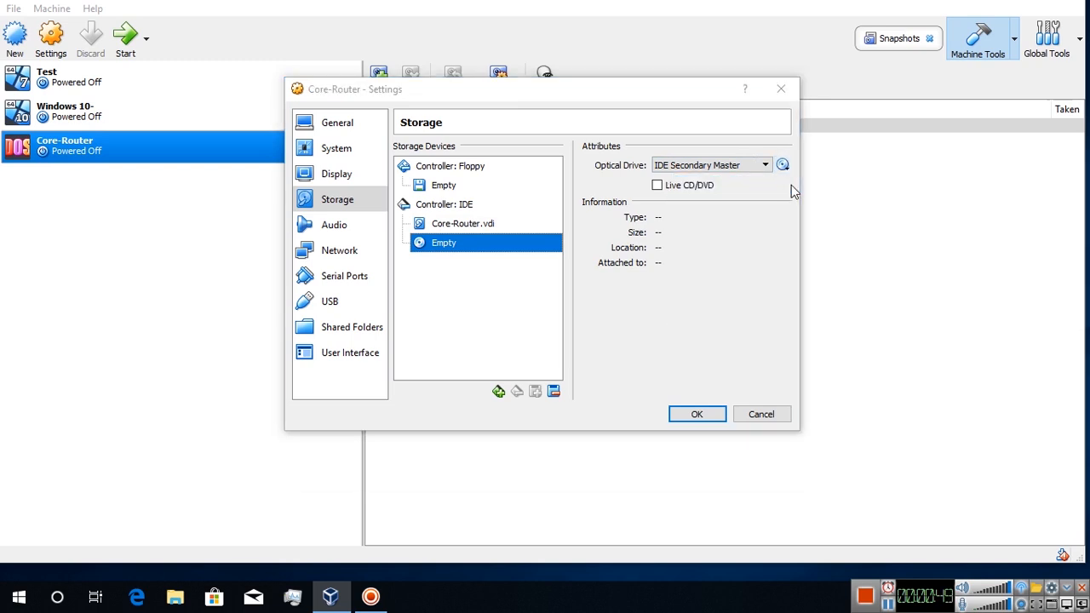
pyautogui.doubleClick(530, 231)
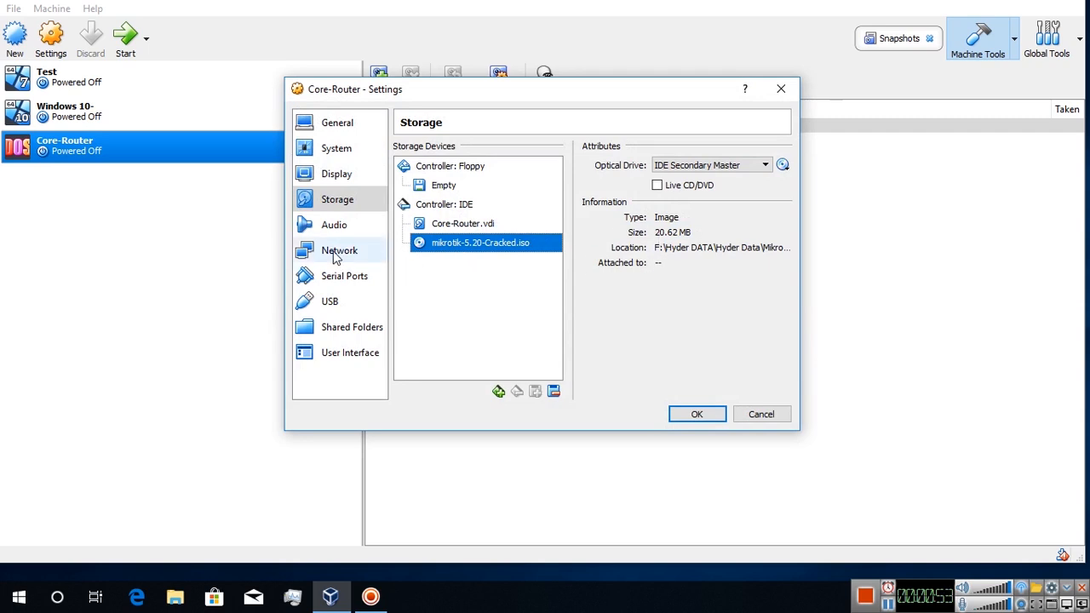
pyautogui.click(335, 258)
# Review Adapter 1's attachment options on the Network page, leaving it attached to NAT
pyautogui.click(516, 193)
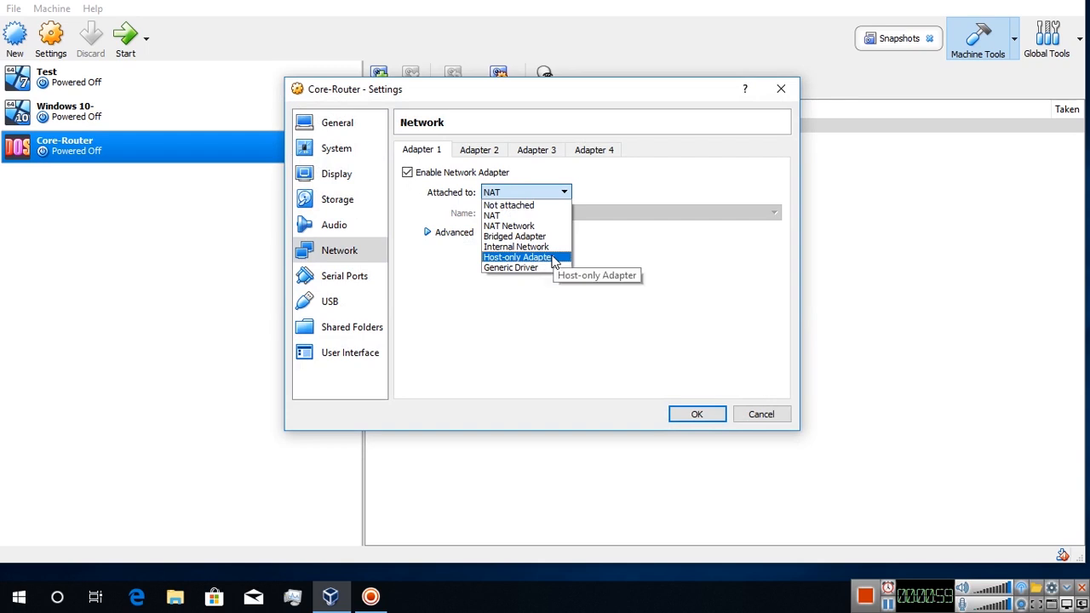
pyautogui.click(1066, 587)
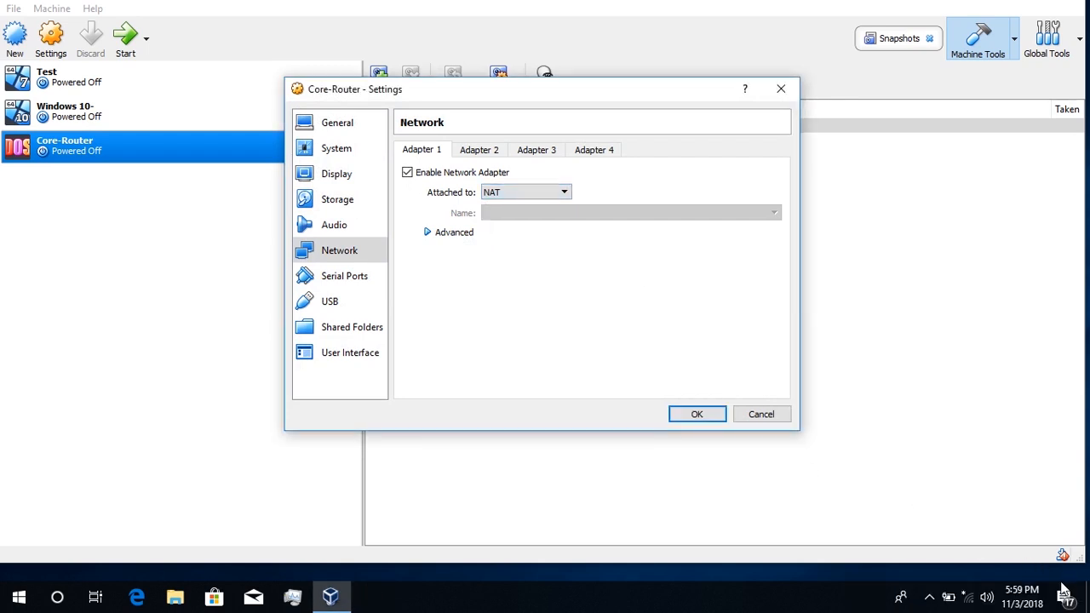
# Open the host's Network Connections from Network & Internet settings and select VirtualBox Host-Only Network
pyautogui.rightClick(965, 599)
pyautogui.click(968, 575)
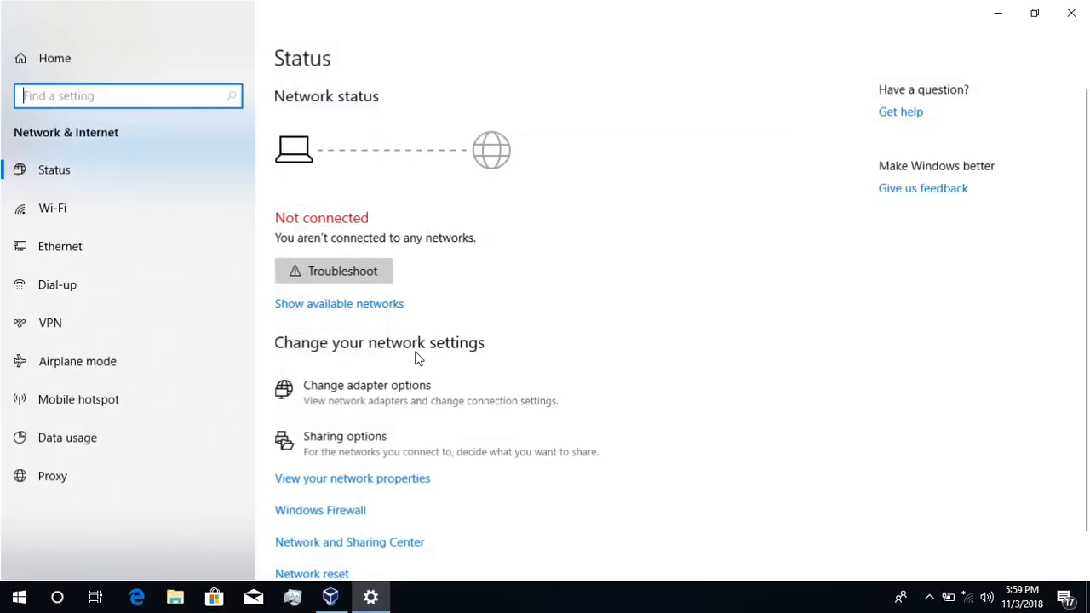
pyautogui.click(78, 246)
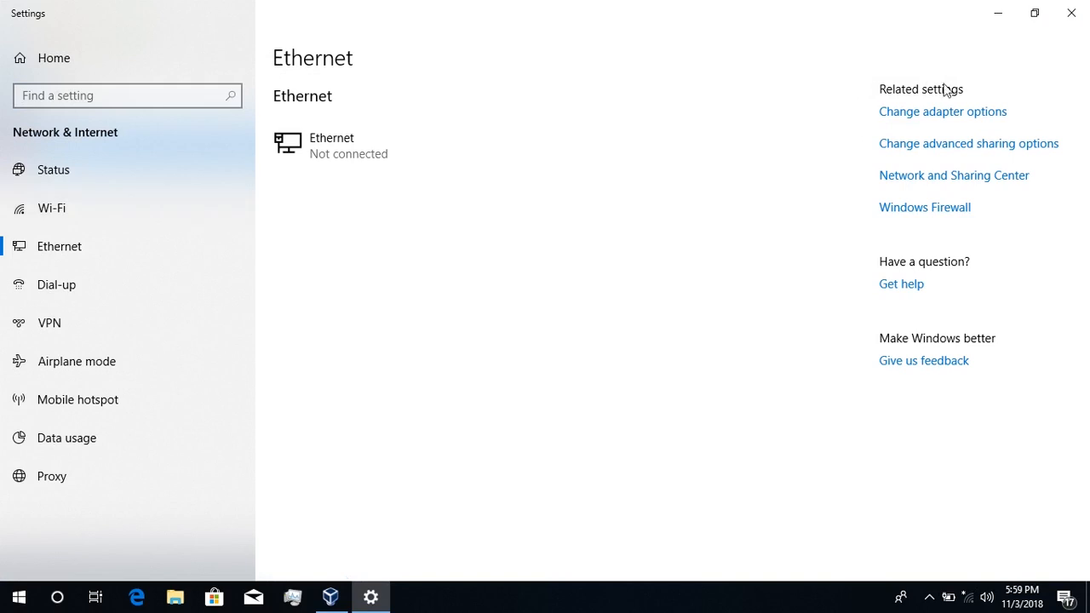
pyautogui.click(929, 115)
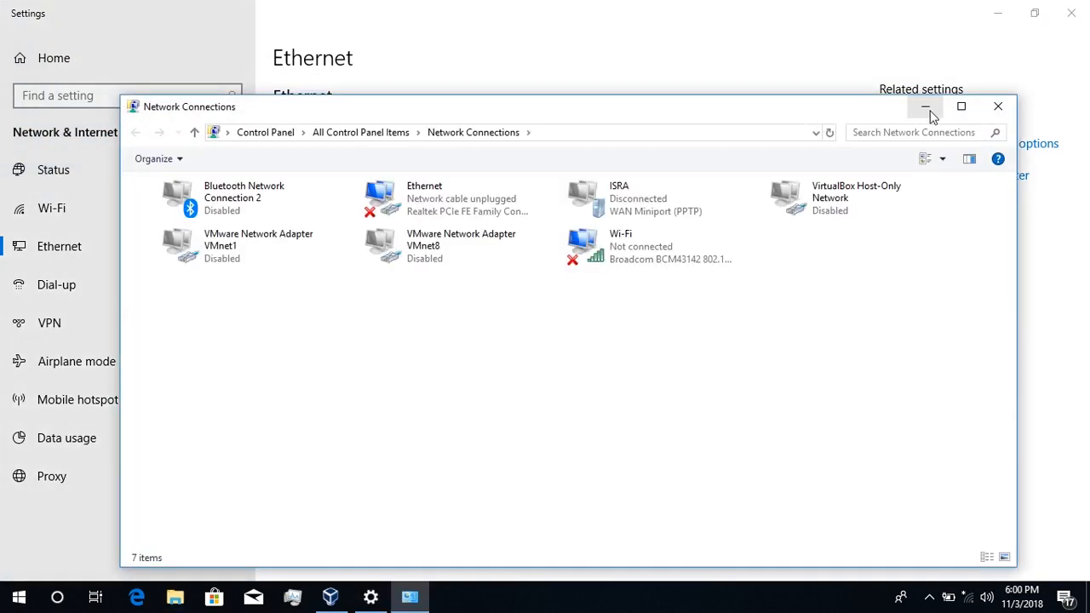
pyautogui.click(833, 211)
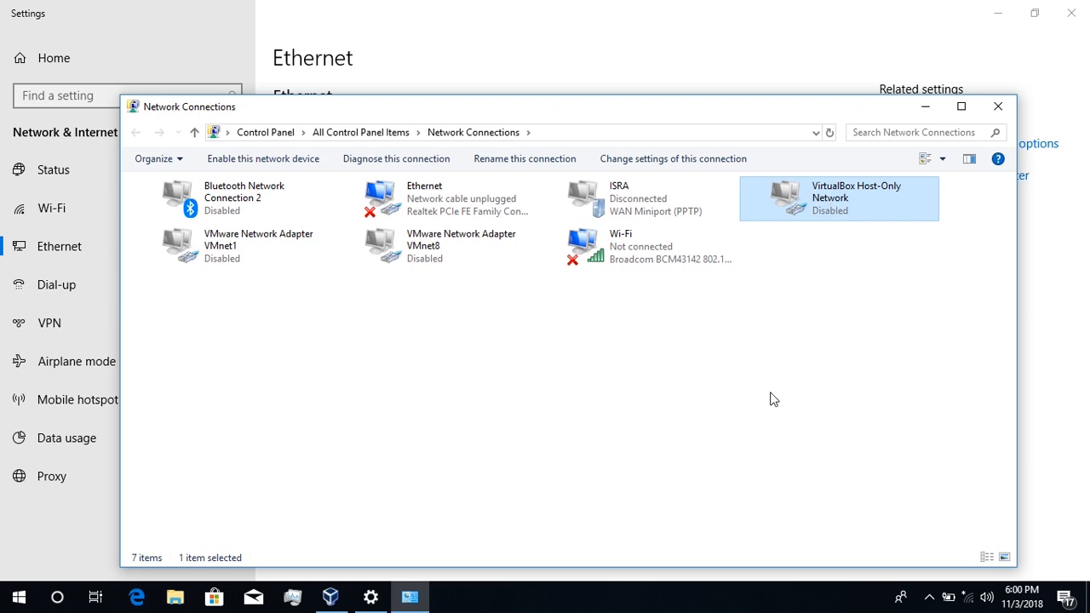
# Launch Magnifier by searching 'mag' and zoom the screen to 200%
pyautogui.press('super')
pyautogui.write('mag')
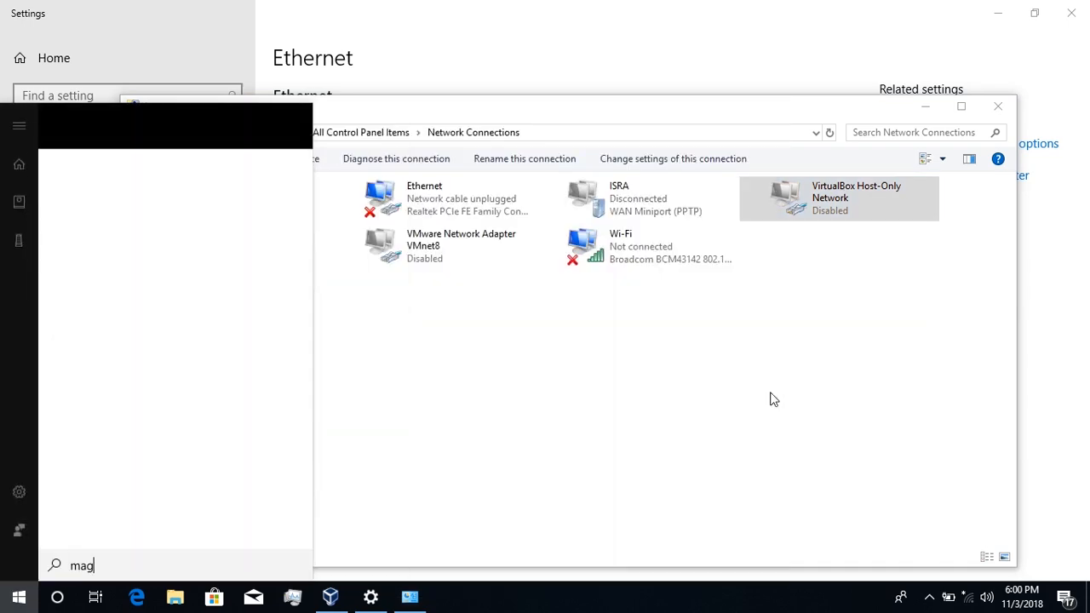
pyautogui.press('Return')
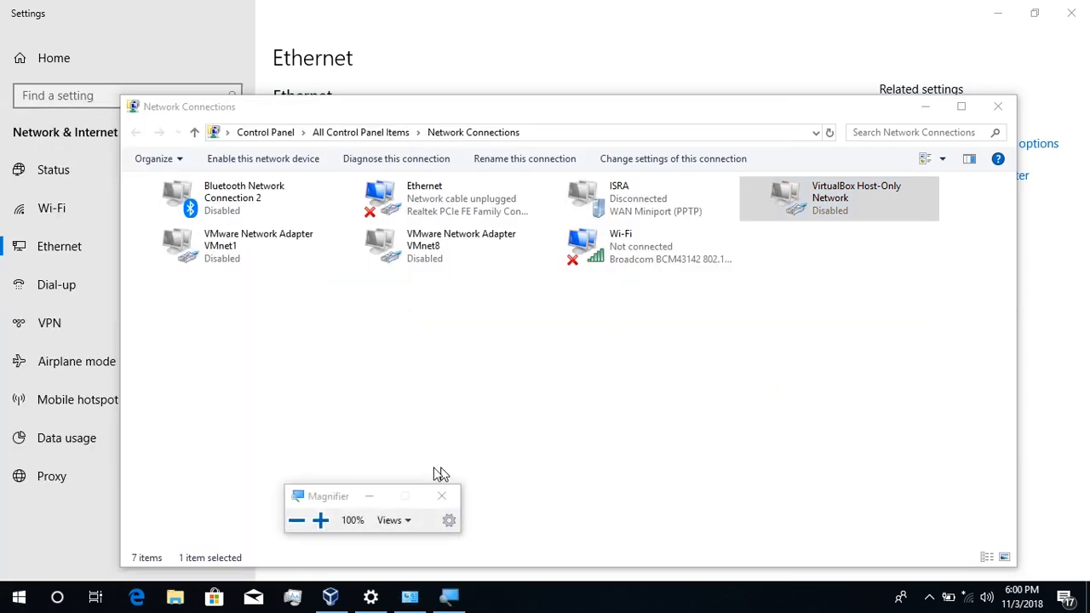
pyautogui.click(318, 521)
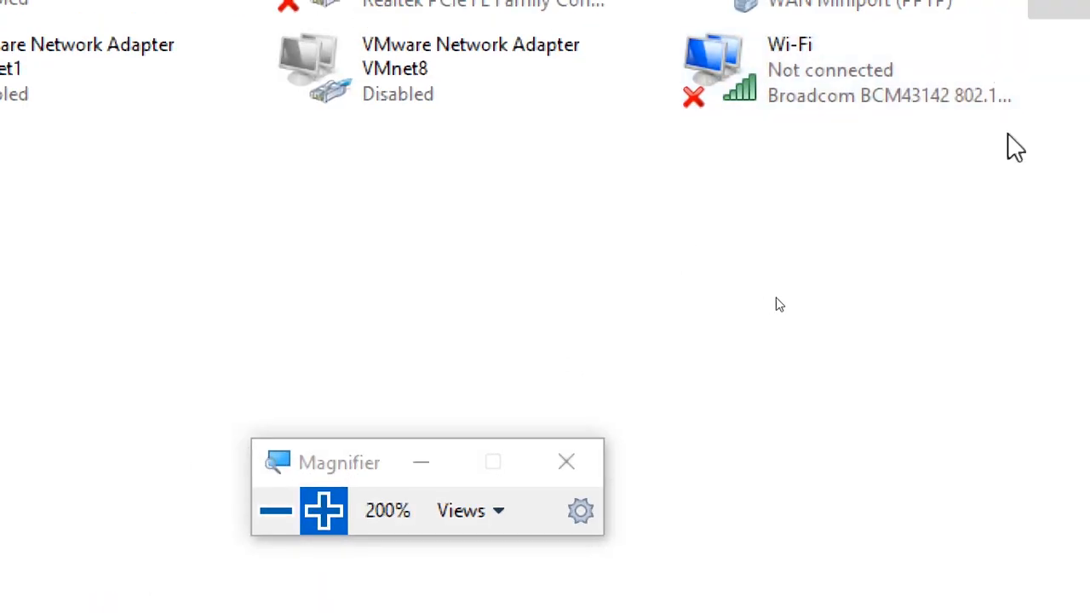
# Enable the VirtualBox Host-Only Network adapter in Network Connections
pyautogui.click(805, 322)
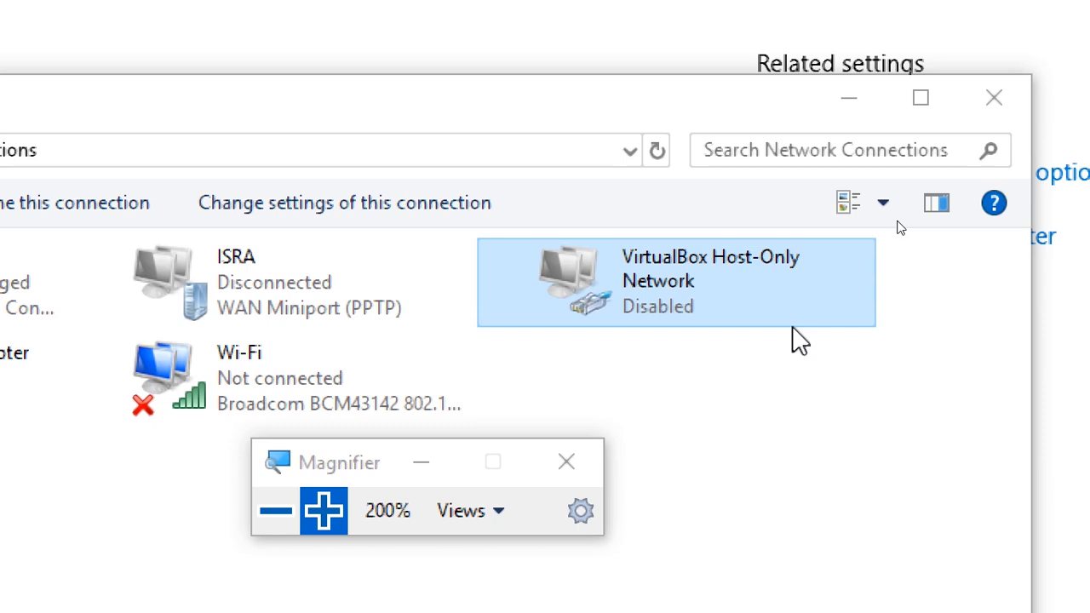
pyautogui.rightClick(627, 252)
pyautogui.click(653, 270)
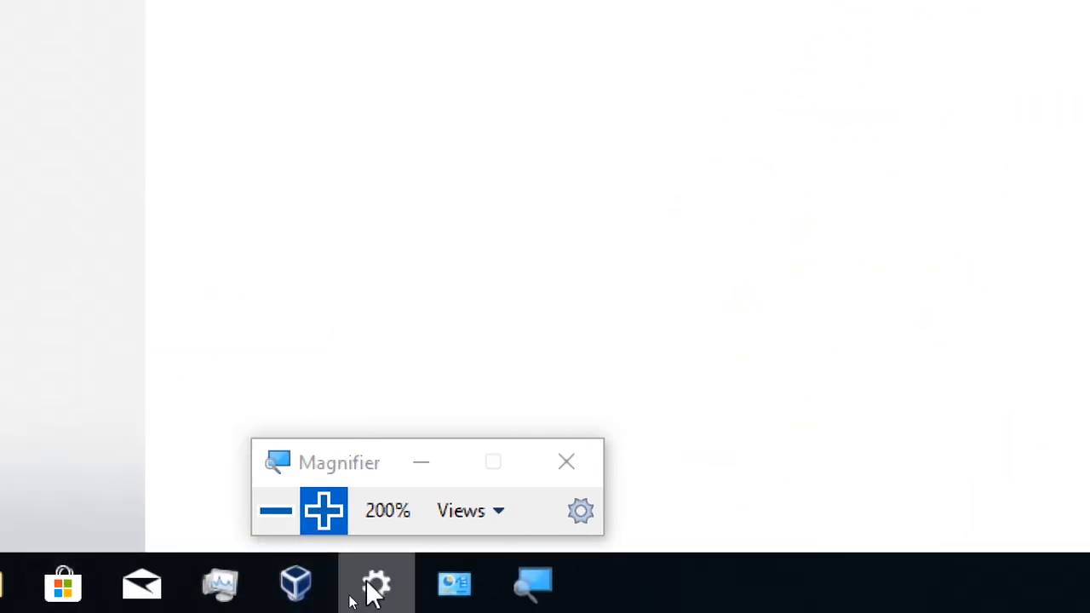
# Reset zoom to 100% and try setting Adapter 1 to Host-only, discarding the invalid change
pyautogui.click(295, 583)
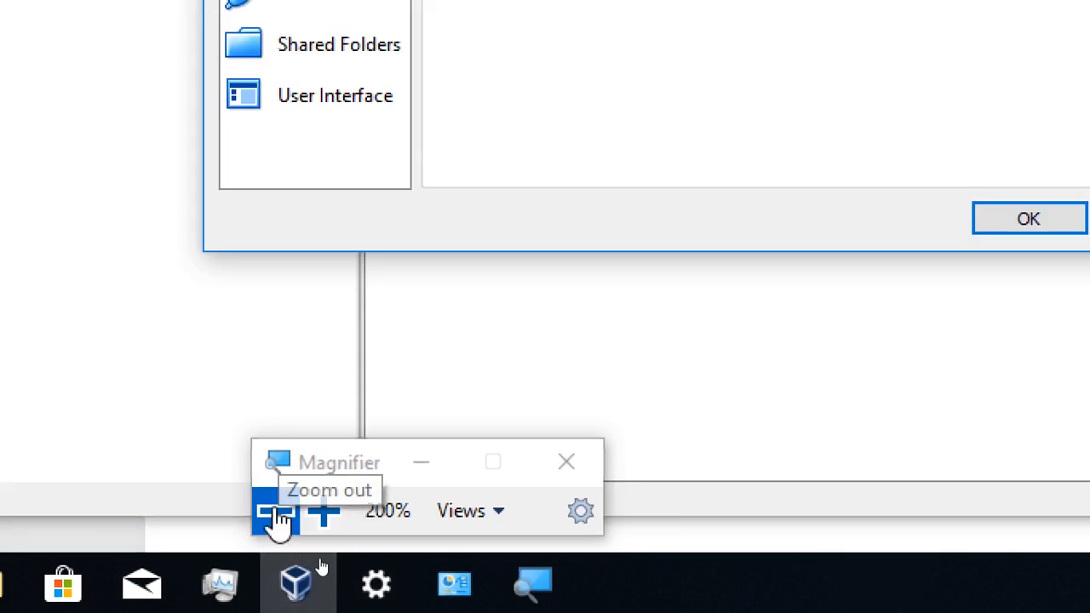
pyautogui.click(278, 521)
pyautogui.click(518, 194)
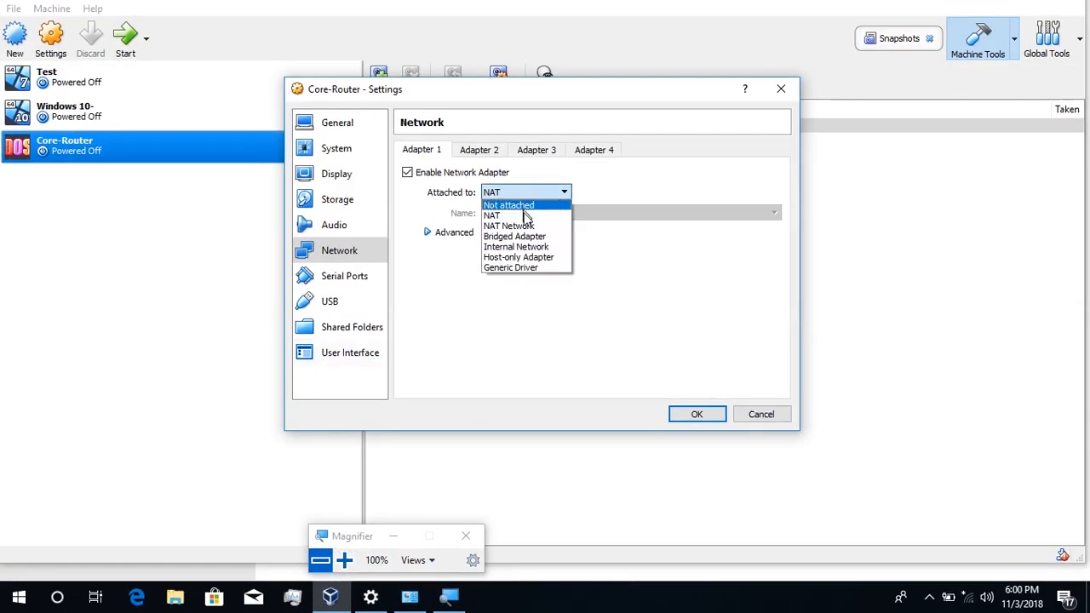
pyautogui.click(526, 255)
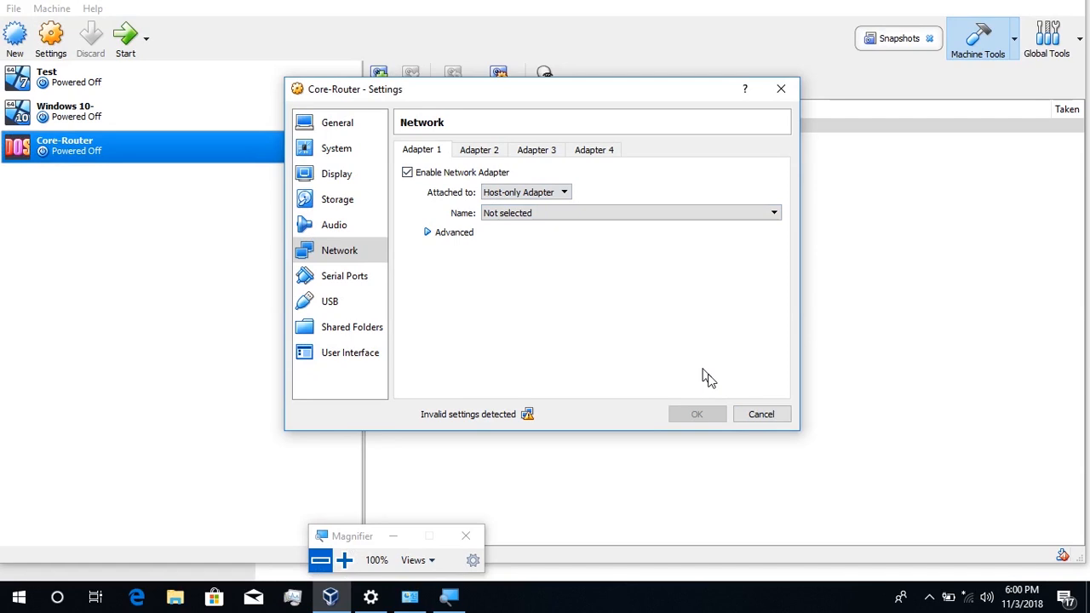
pyautogui.click(759, 416)
# Reopen Core-Router's Network settings, attach Adapter 1 to Host-only Adapter, and save
pyautogui.rightClick(126, 168)
pyautogui.click(124, 152)
pyautogui.click(340, 250)
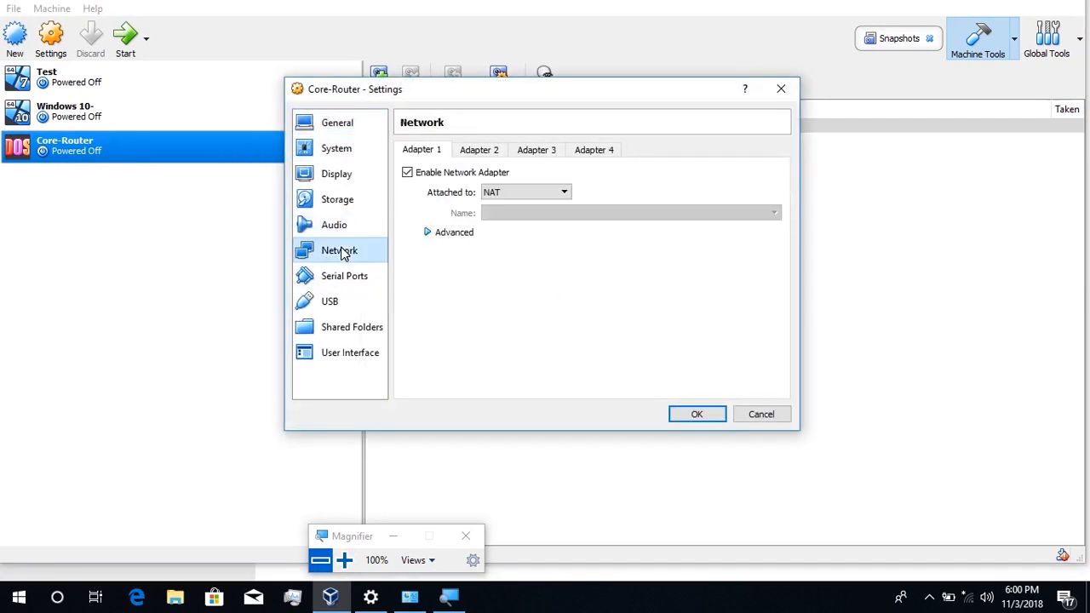
pyautogui.click(549, 195)
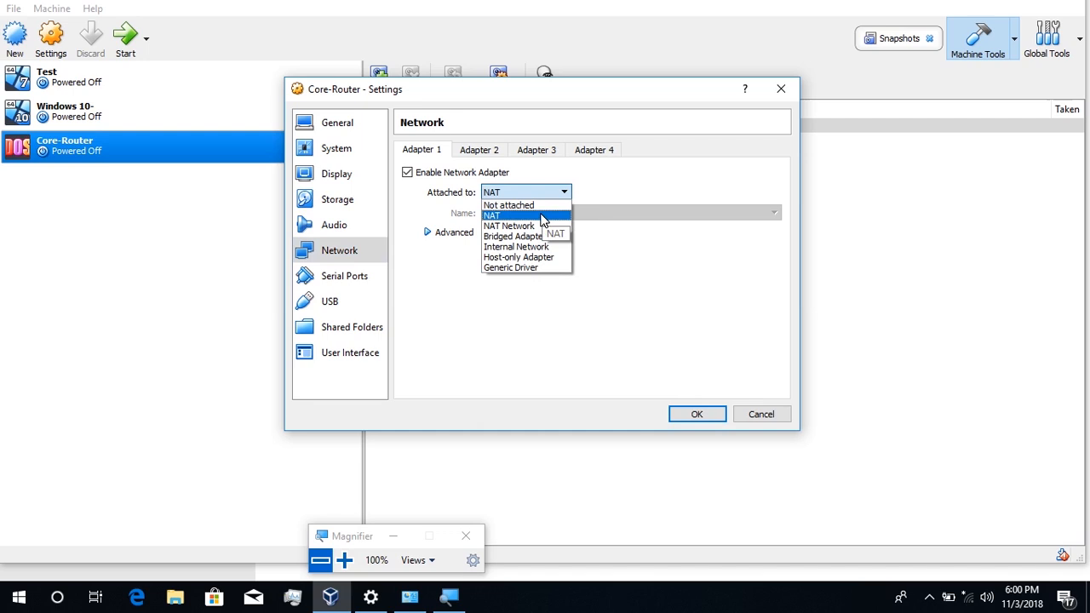
pyautogui.click(550, 257)
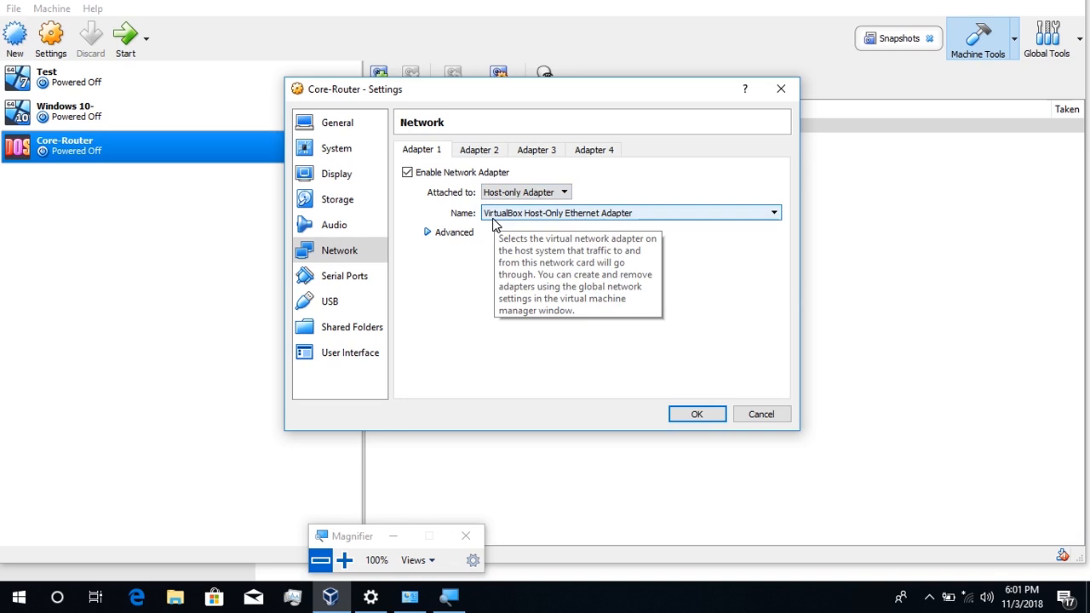
pyautogui.click(694, 415)
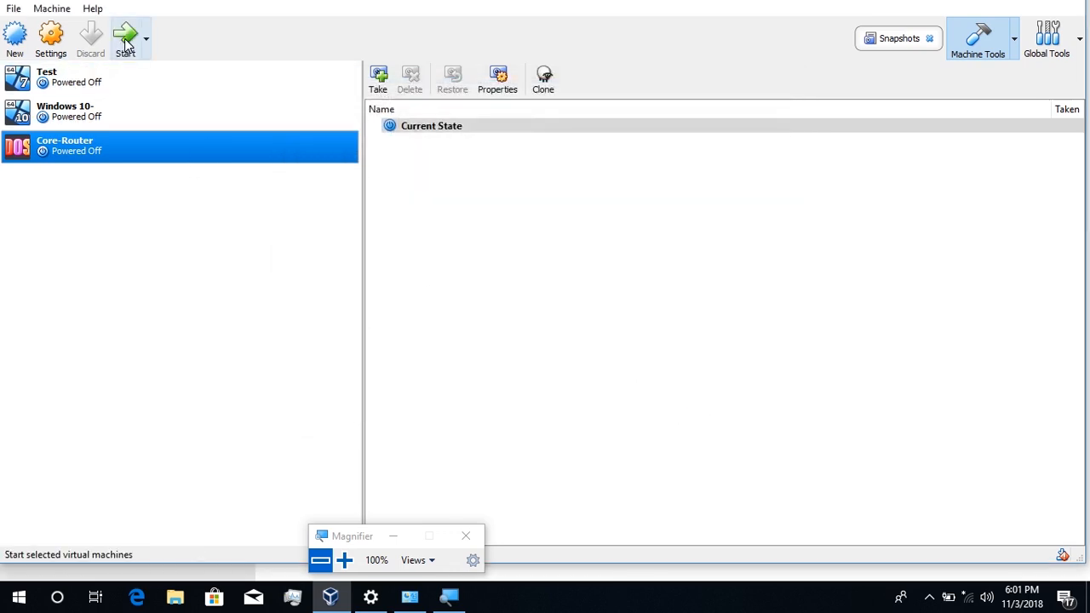
# Mount mikrotik-5.20-Cracked.iso in Core-Router's empty IDE drive, save, and start the machine
pyautogui.click(49, 43)
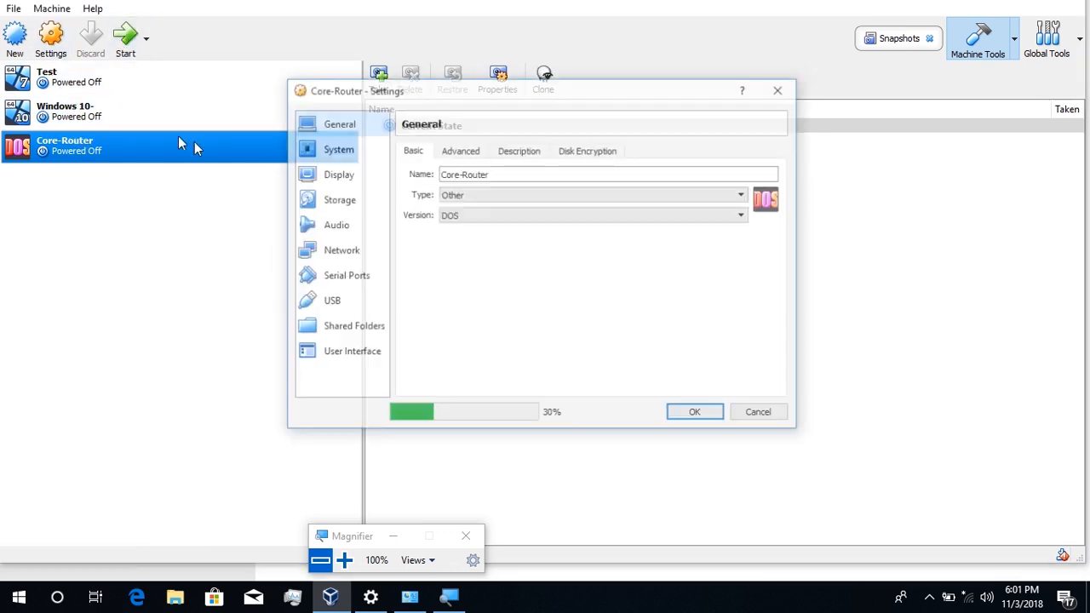
pyautogui.click(338, 204)
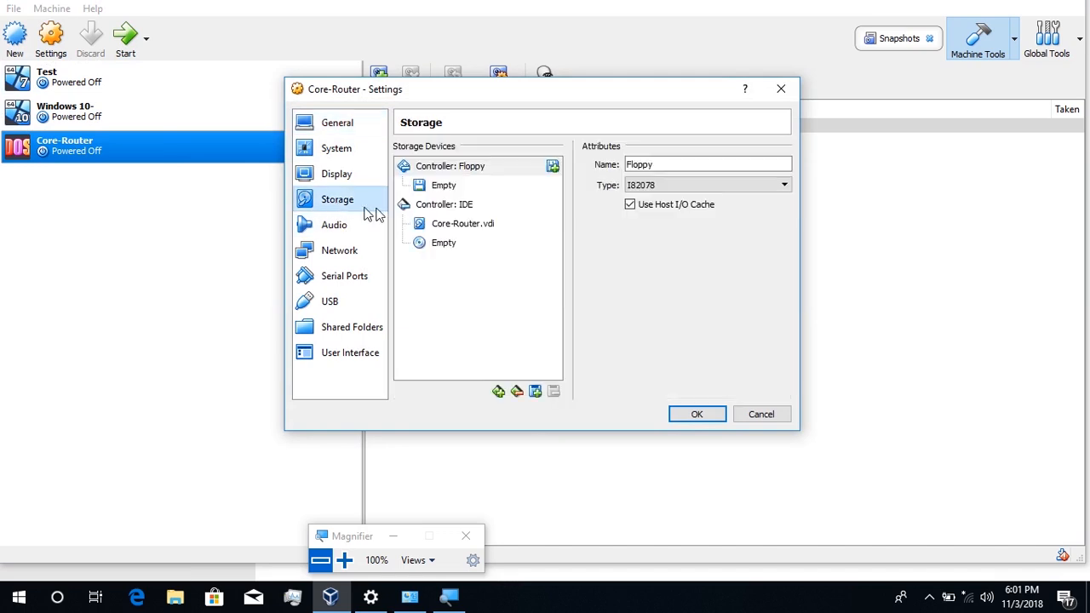
pyautogui.click(473, 243)
pyautogui.click(782, 167)
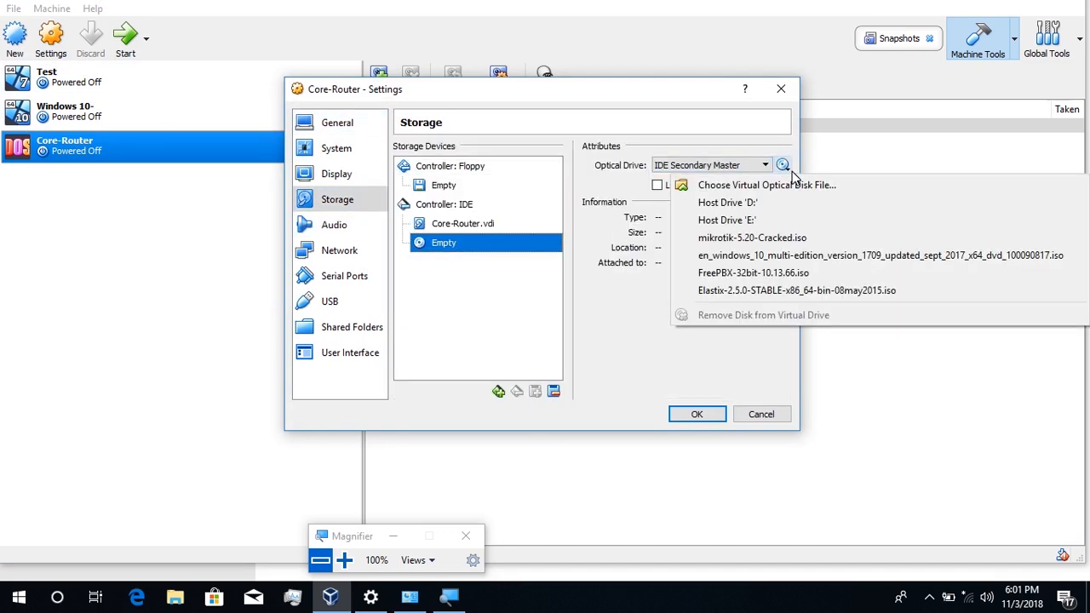
pyautogui.click(784, 189)
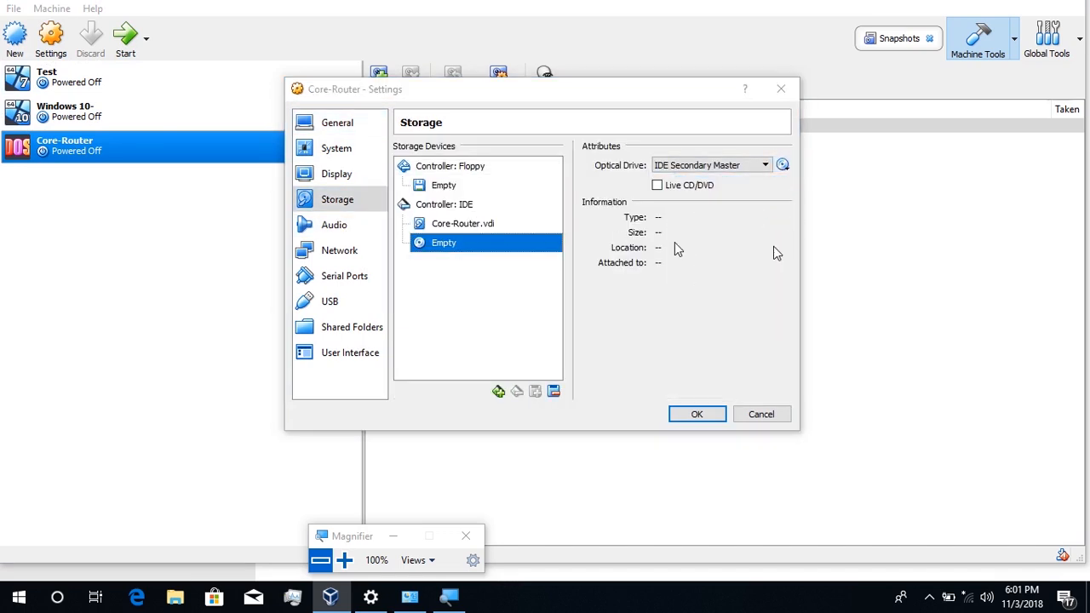
pyautogui.doubleClick(479, 235)
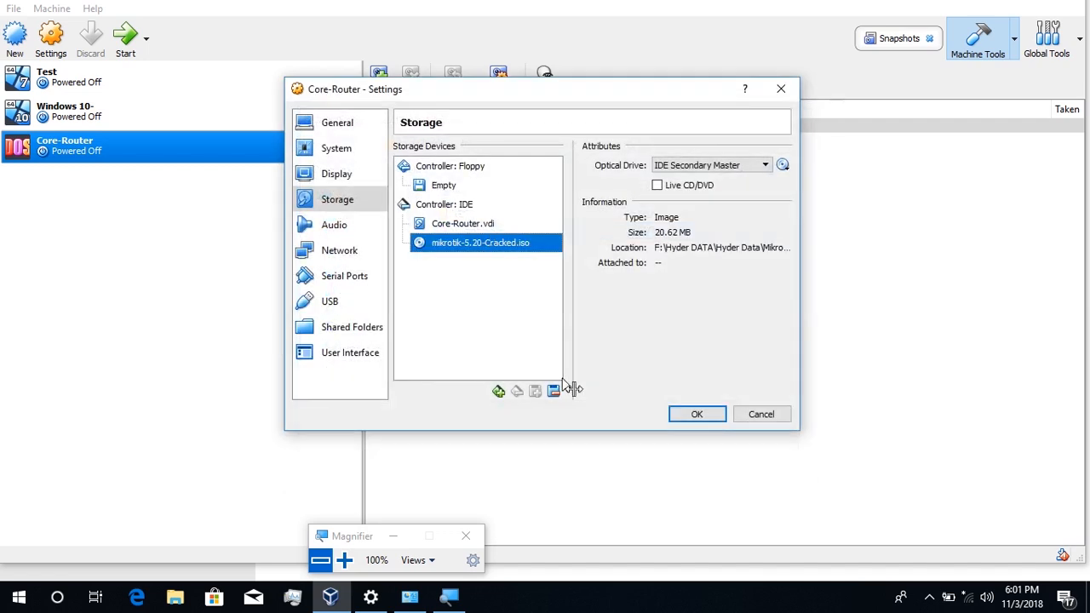
pyautogui.click(697, 414)
pyautogui.click(125, 43)
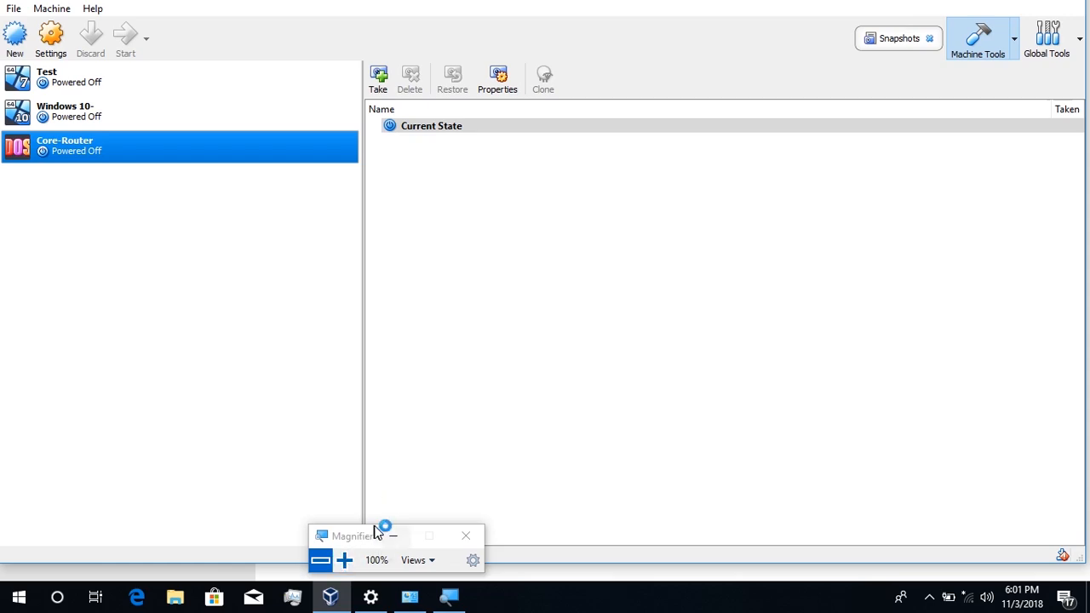
# Magnify the screen to 200% and dismiss the keyboard auto-capture notice as the installer loads
pyautogui.click(344, 559)
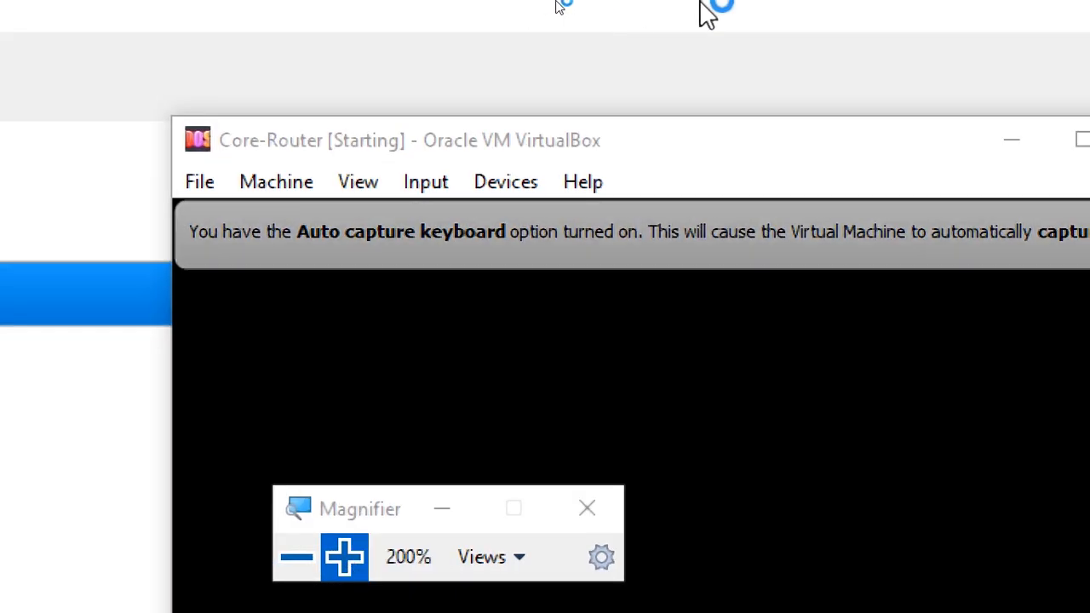
pyautogui.click(949, 228)
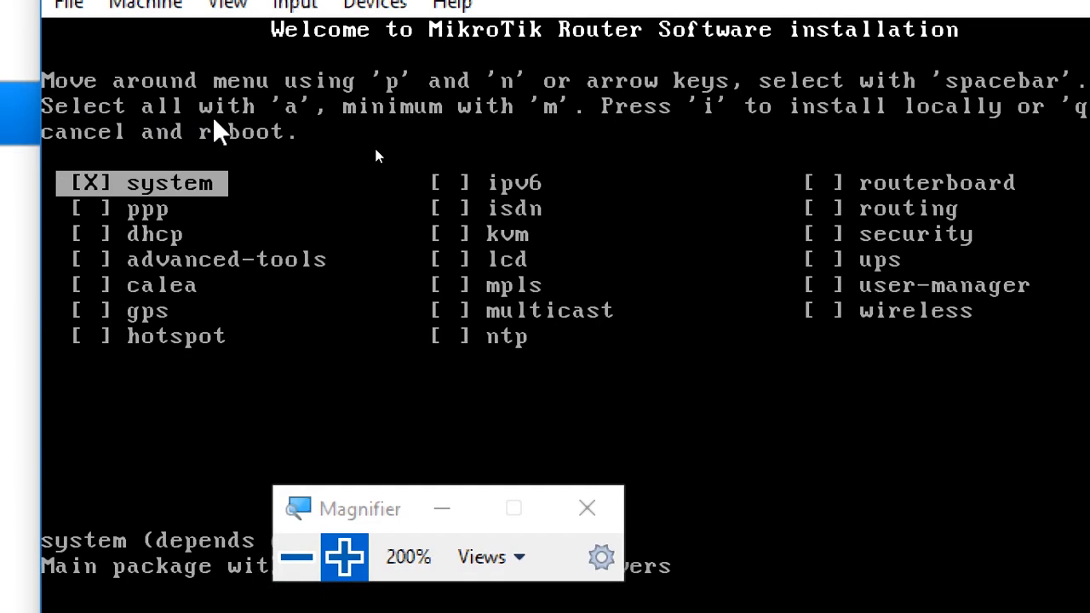
# Mark the dhcp and ppp packages, then select every package with 'a'
pyautogui.press('Down')
pyautogui.press('Down')
pyautogui.press('space')
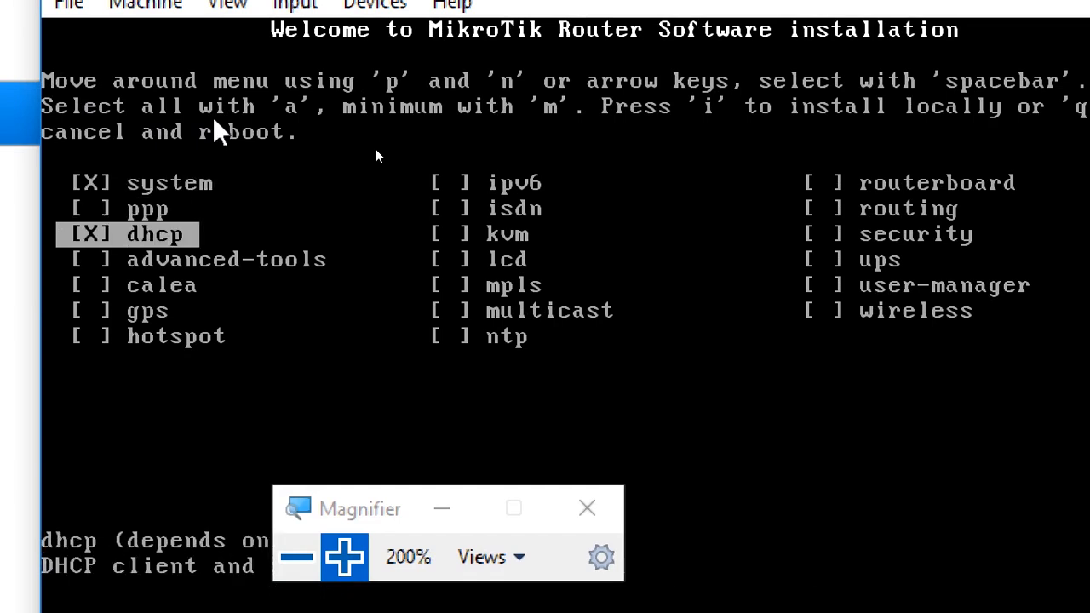
pyautogui.press('Up')
pyautogui.press('space')
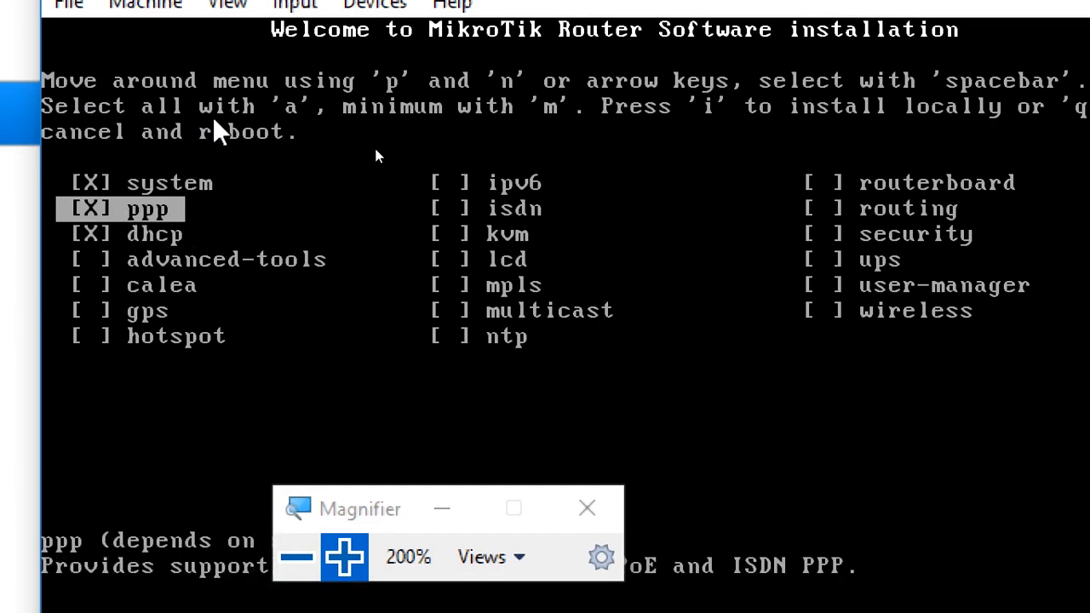
pyautogui.press('a')
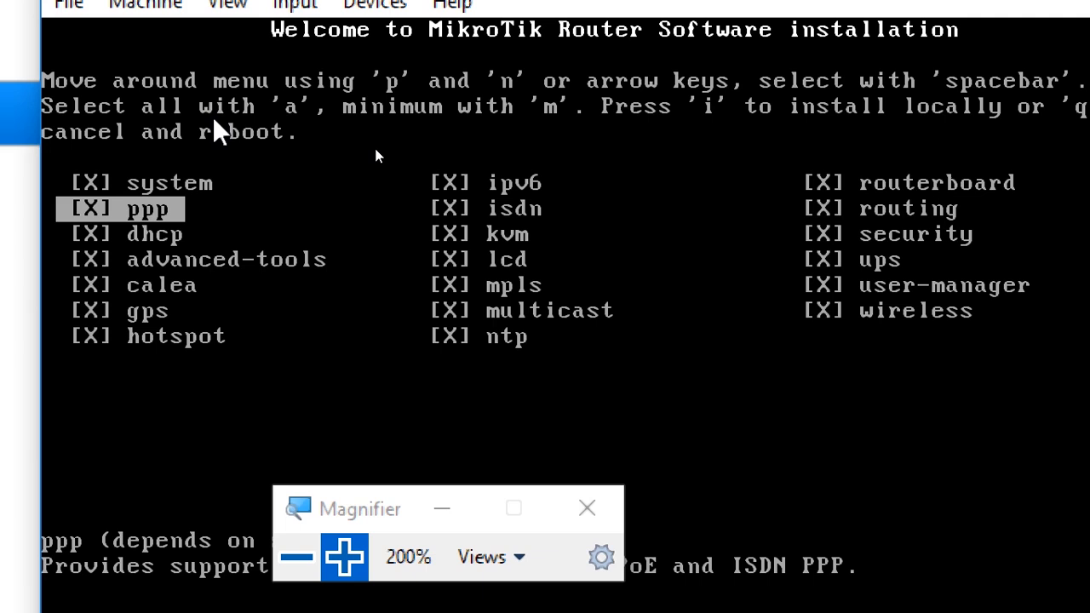
# Browse the package descriptions in the installer list, hiding the magnifier panel
pyautogui.press('Right')
pyautogui.press('Right')
pyautogui.press('Down')
pyautogui.press('Down')
pyautogui.press('Left')
pyautogui.press('Left')
pyautogui.press('Down')
pyautogui.press('Right')
pyautogui.press('Right')
pyautogui.press('Down')
pyautogui.press('Left')
pyautogui.press('Left')
pyautogui.press('Down')
pyautogui.press('Right')
pyautogui.press('Up')
pyautogui.press('Up')
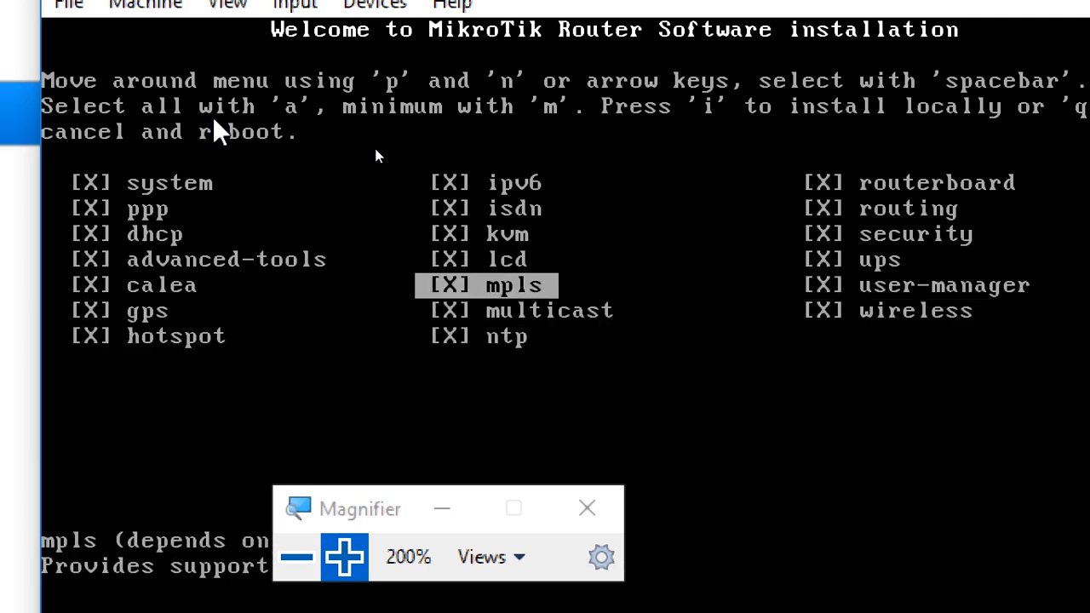
pyautogui.press('Right')
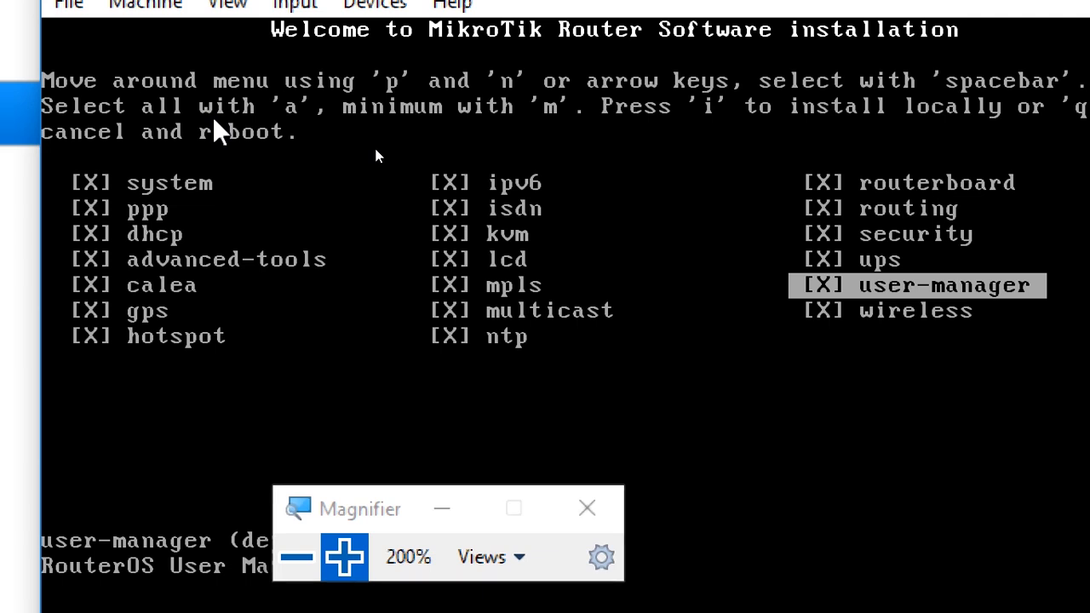
pyautogui.press('Left')
pyautogui.press('Left')
pyautogui.press('Right')
pyautogui.press('Right')
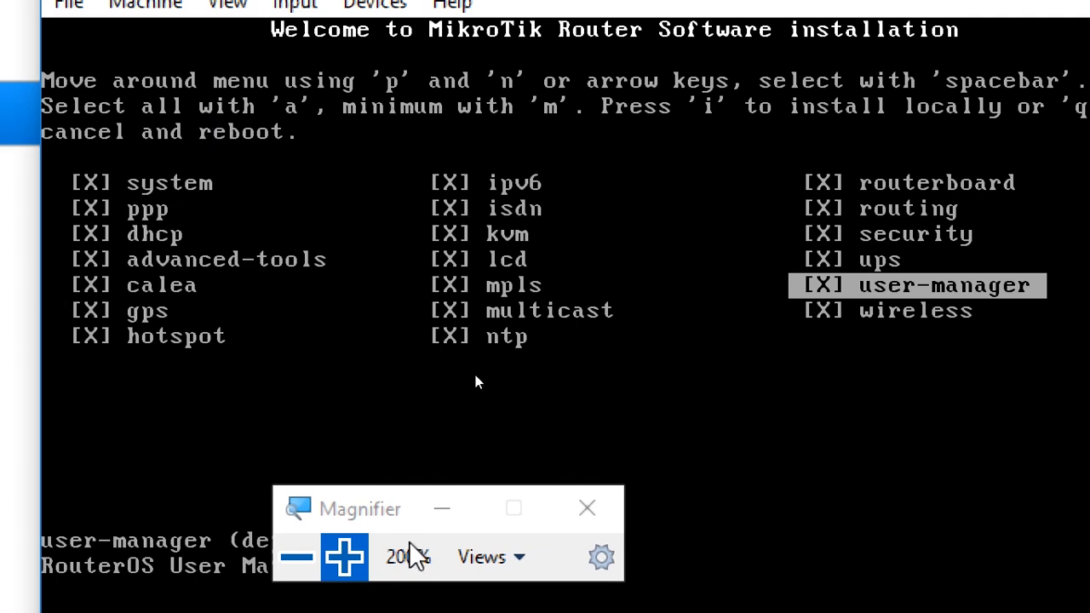
pyautogui.click(440, 511)
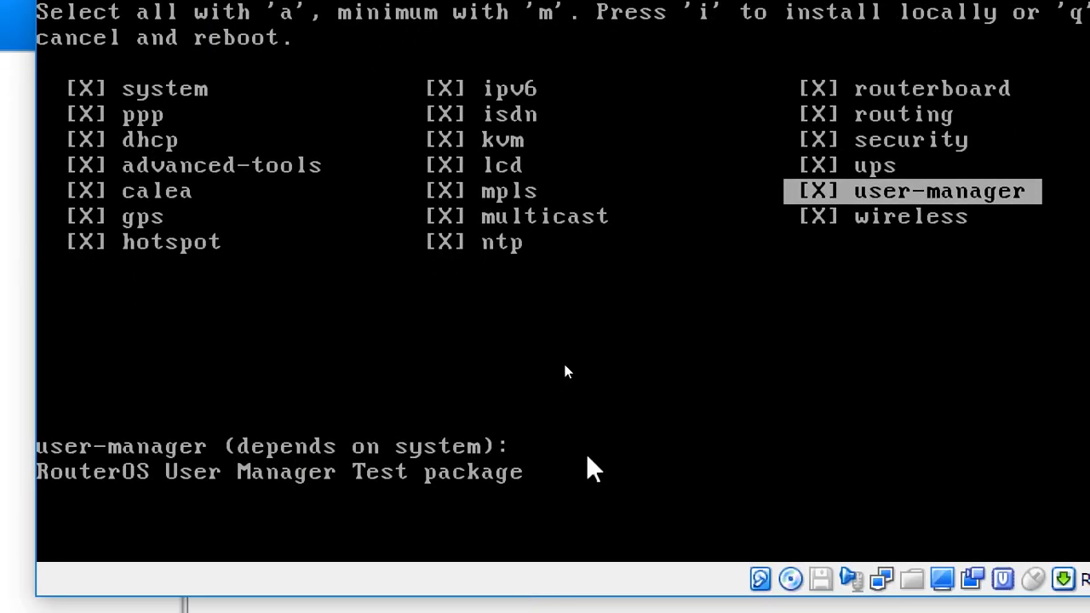
# Install the selected packages, answering n then y to the prompts, and reboot
pyautogui.press('i')
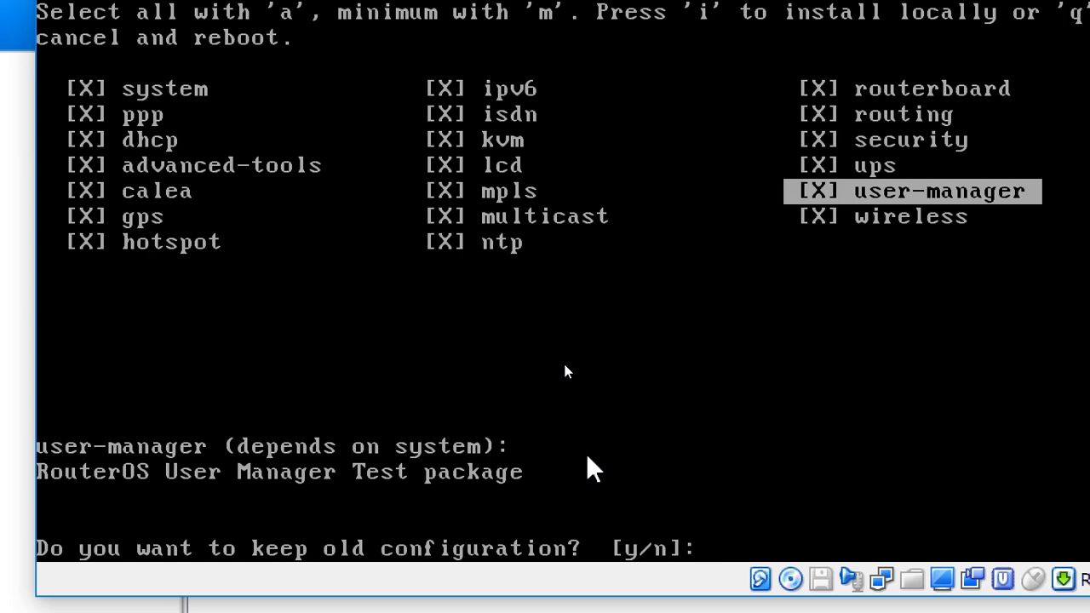
pyautogui.write('n]:')
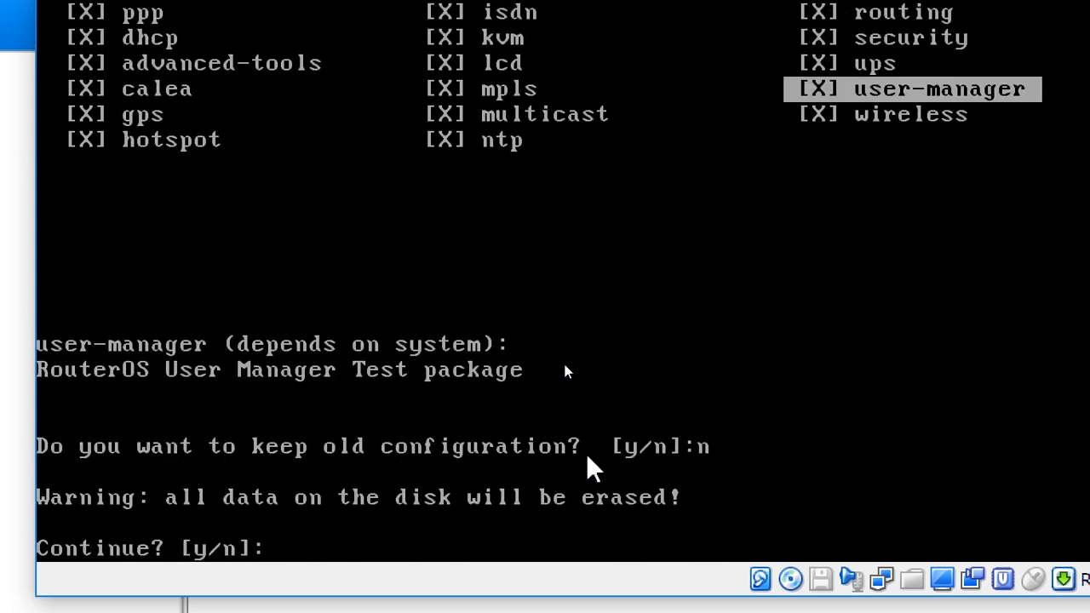
pyautogui.write('y')
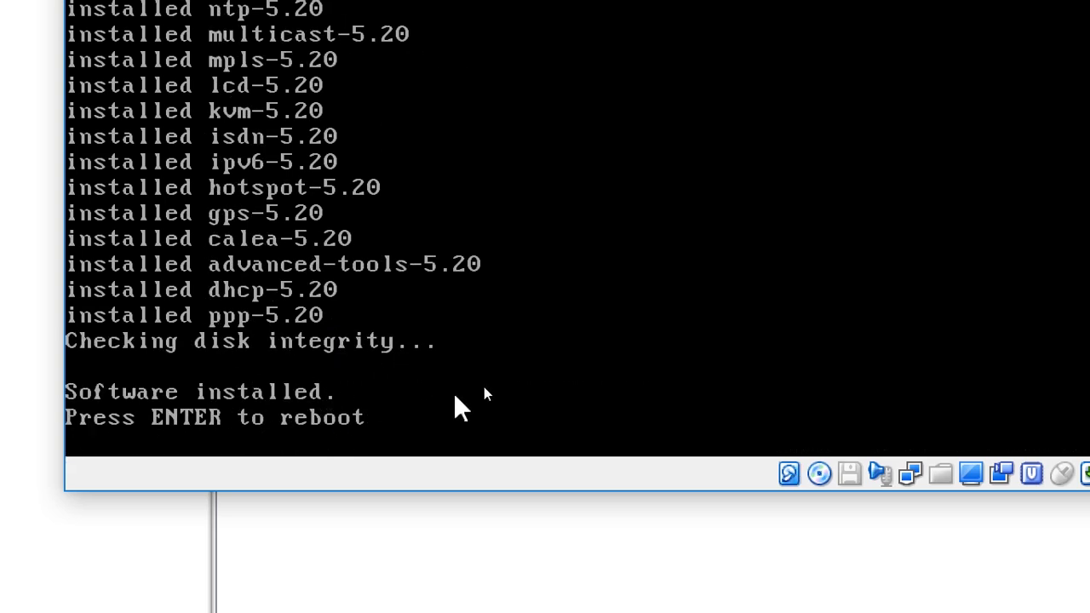
pyautogui.press('Return')
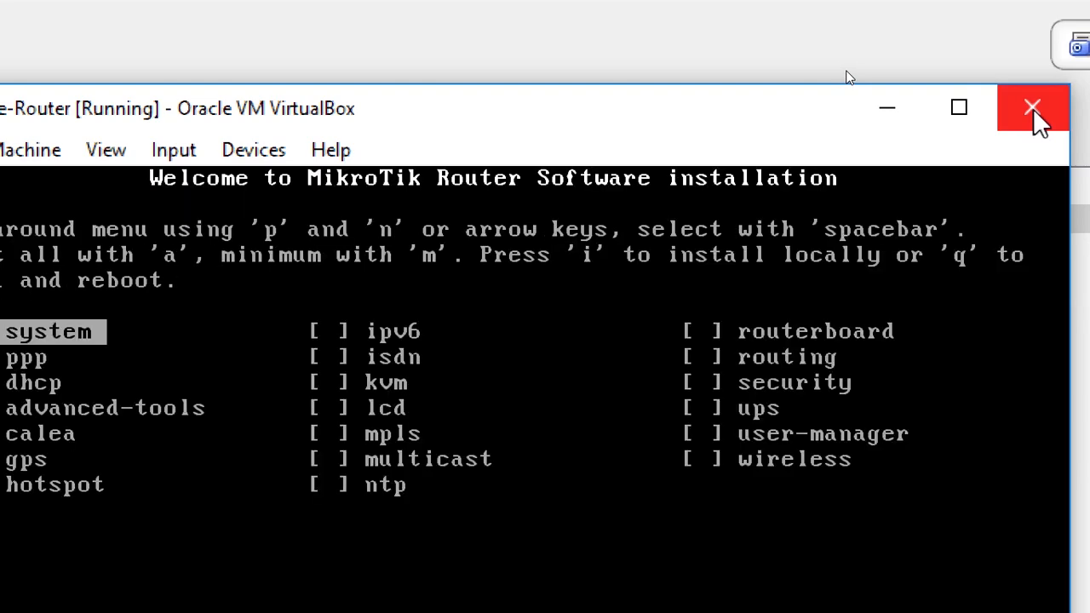
# Power off the running Core-Router machine
pyautogui.click(1039, 121)
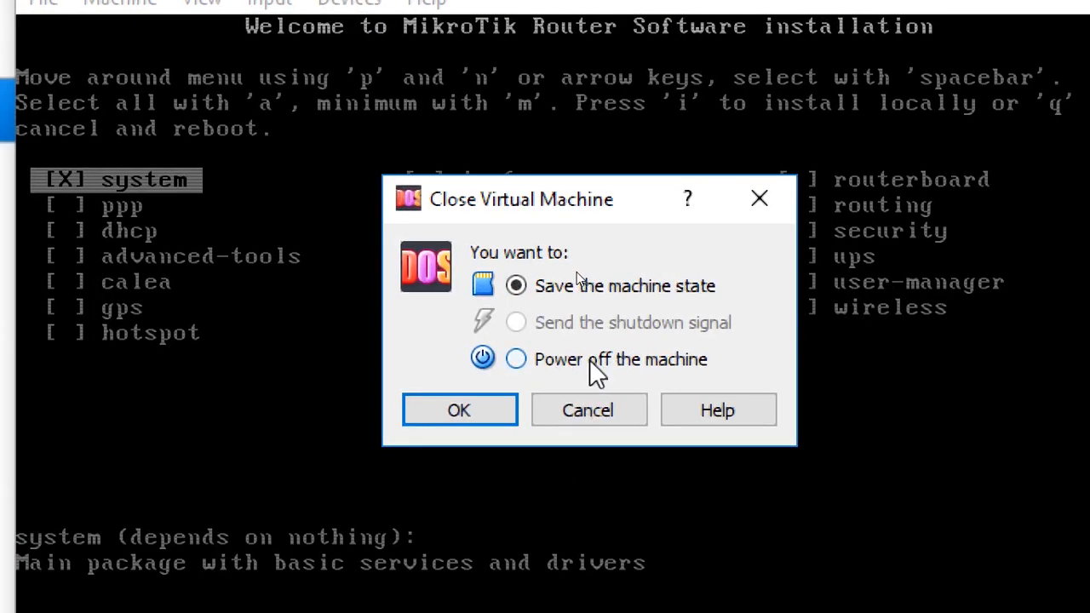
pyautogui.click(589, 359)
pyautogui.click(484, 415)
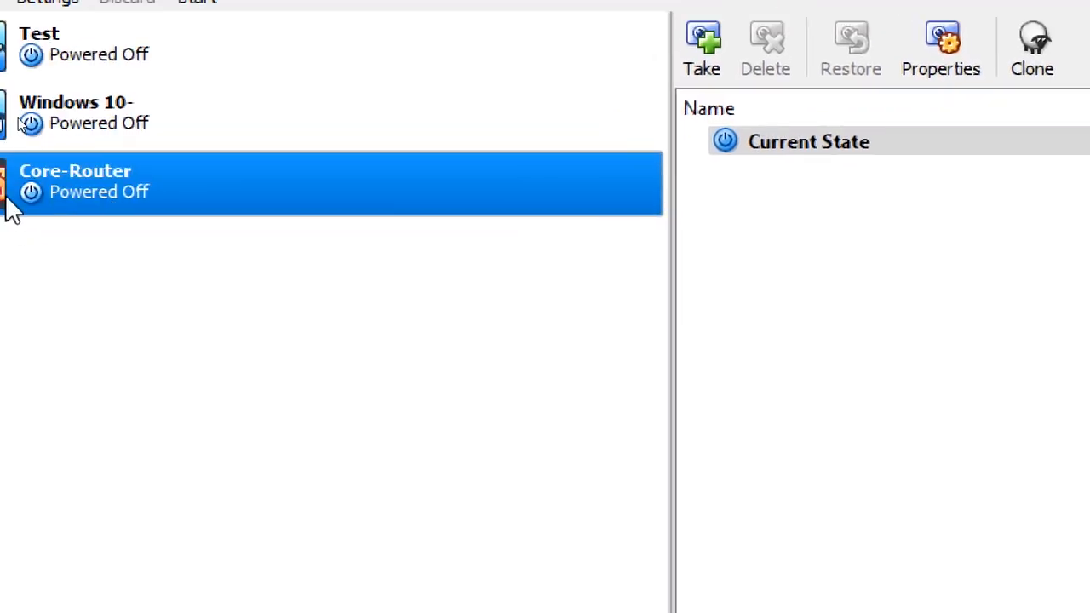
# Remove the mikrotik-5.20-Cracked.iso drive from Core-Router's Storage settings and save
pyautogui.rightClick(51, 197)
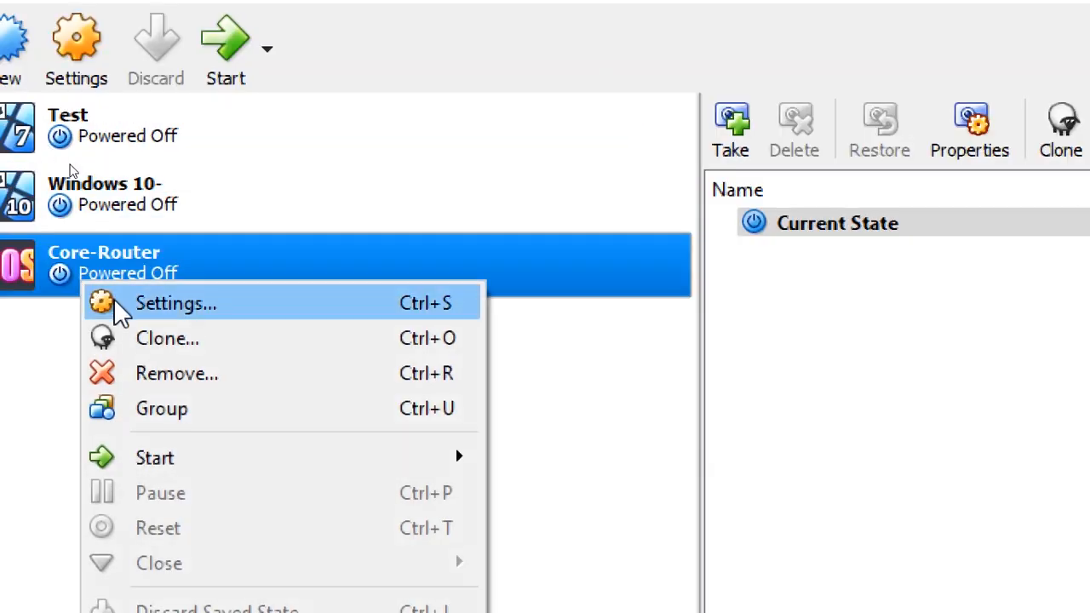
pyautogui.click(190, 304)
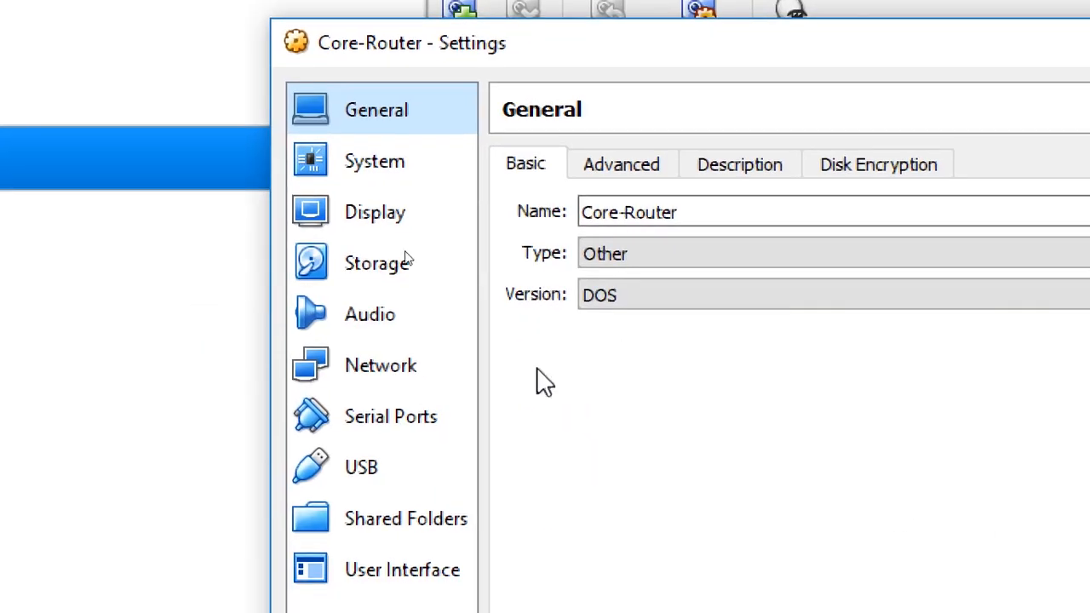
pyautogui.click(373, 266)
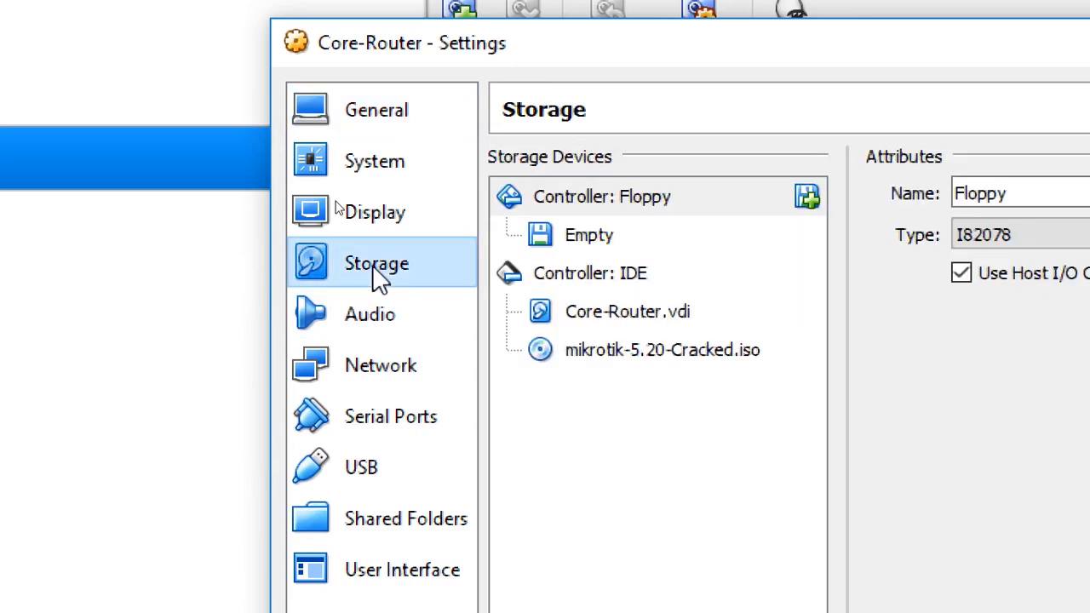
pyautogui.click(749, 353)
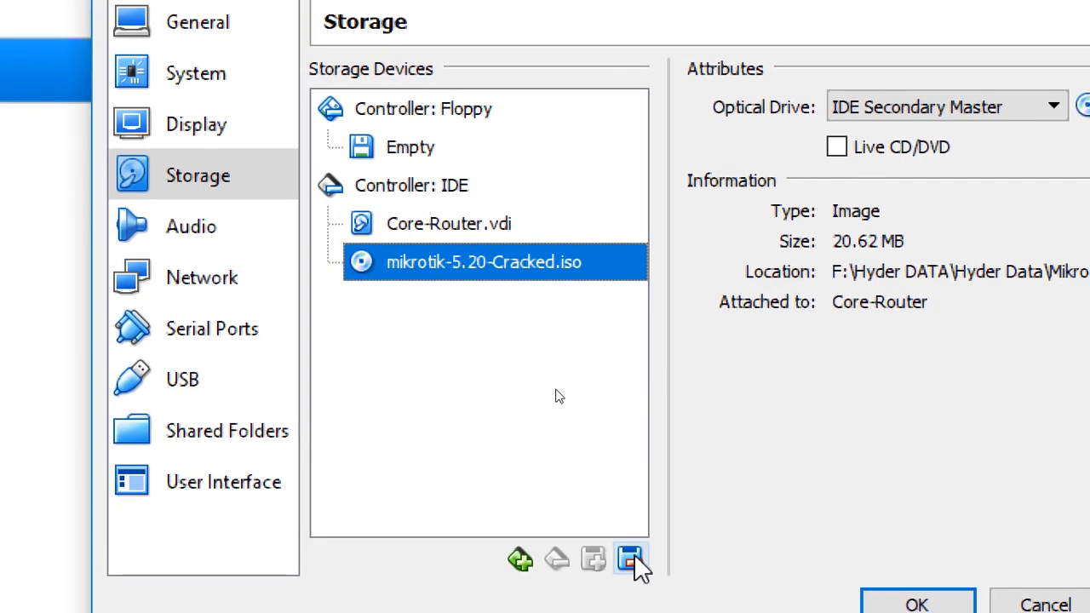
pyautogui.click(630, 559)
pyautogui.click(539, 412)
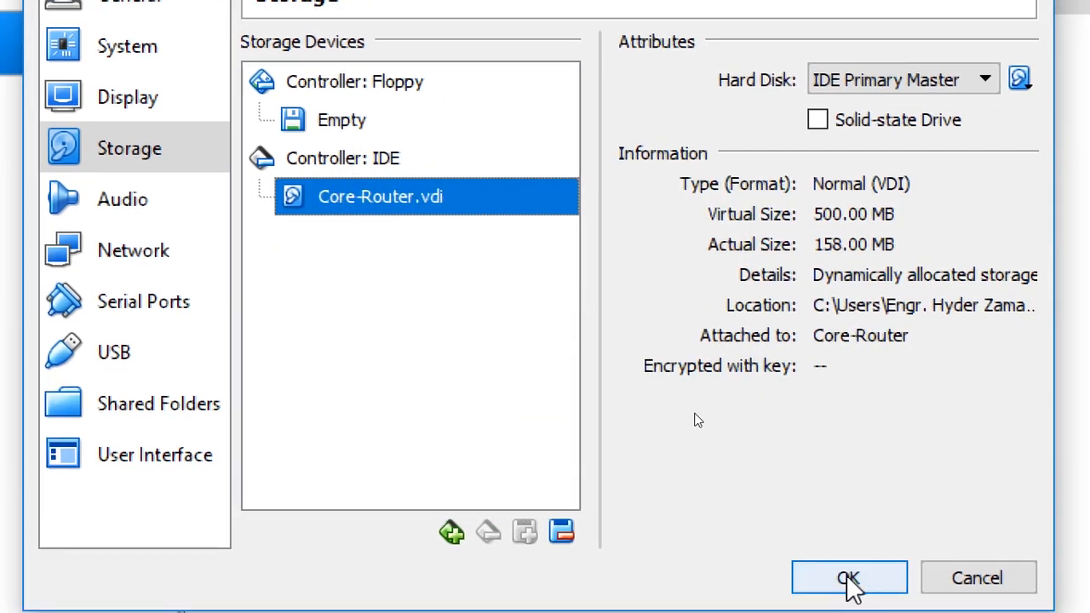
pyautogui.click(849, 581)
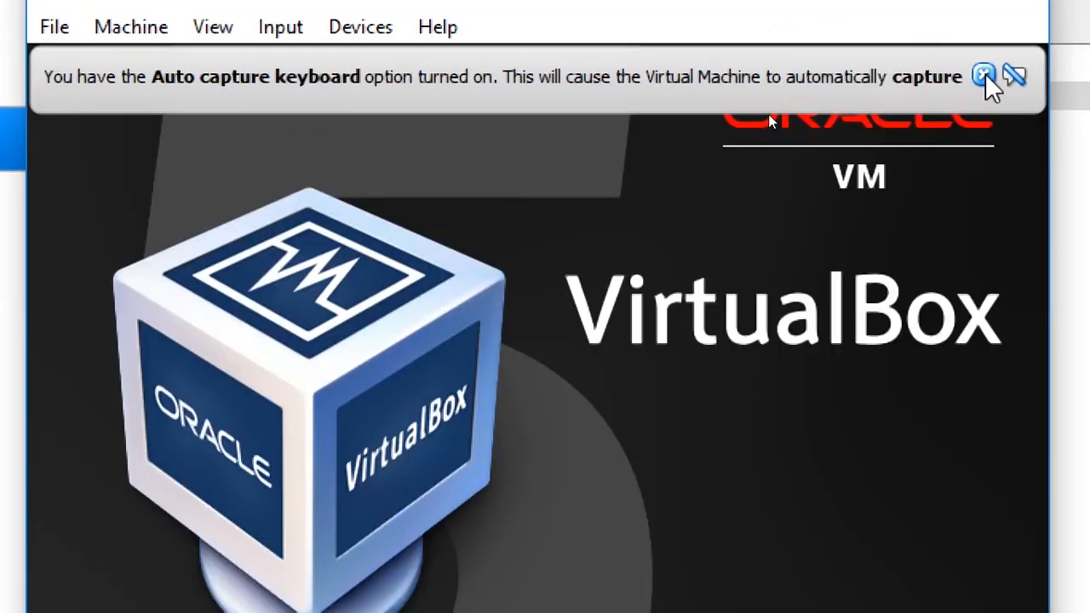
# Boot Core-Router into RouterOS 5.20, answer N at the boot question, and log in as admin
pyautogui.click(983, 75)
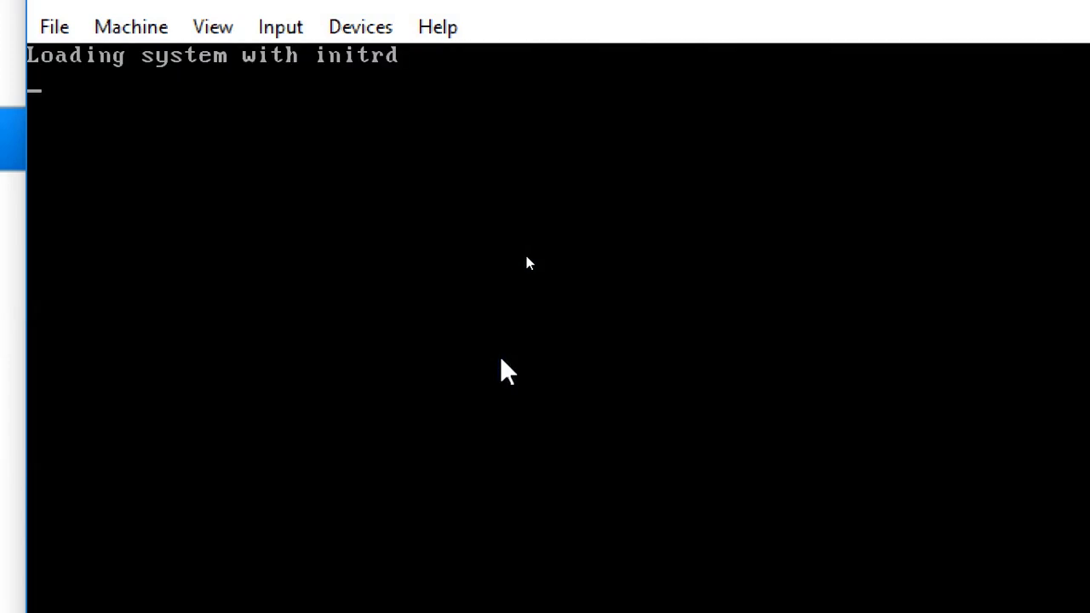
pyautogui.write('N')
pyautogui.press('Return')
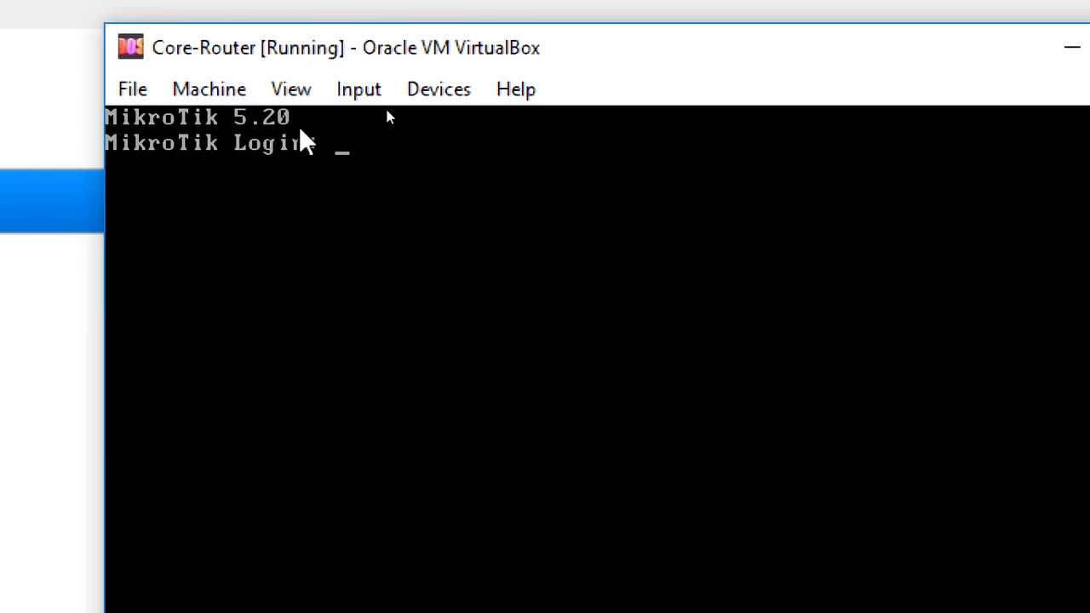
pyautogui.write('admin')
pyautogui.press('Return')
pyautogui.press('Return')
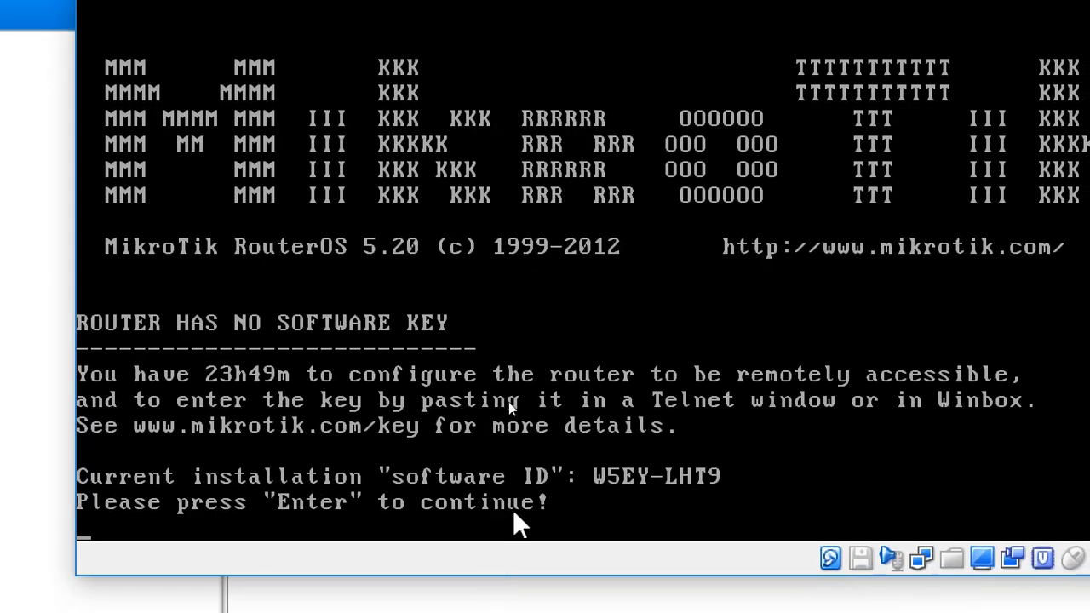
pyautogui.press('Return')
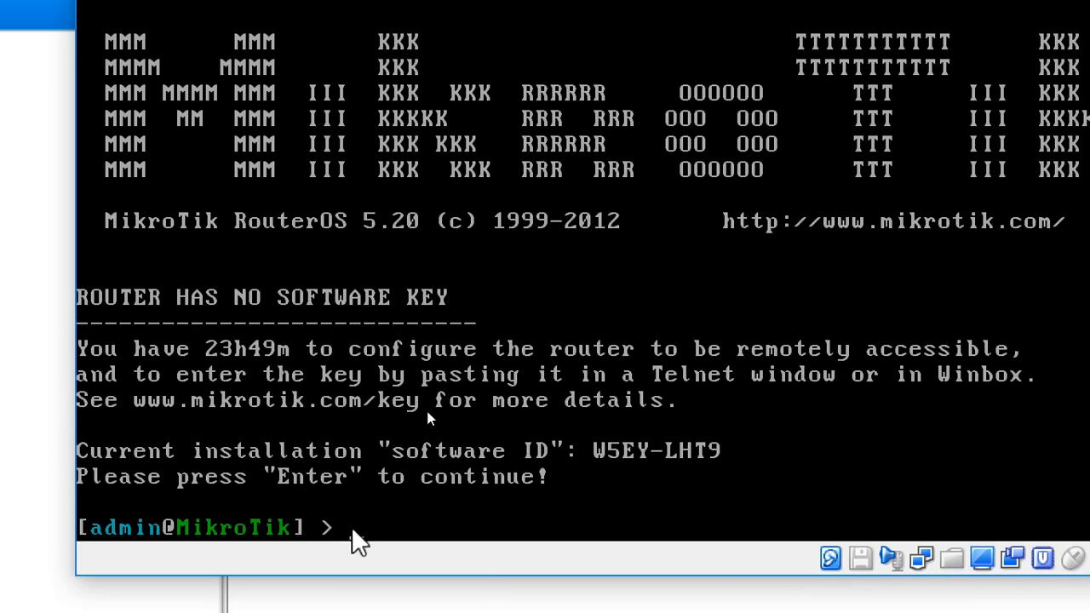
# List the RouterOS console commands and the system subcommands, then minimize the Core-Router window
pyautogui.press('?')
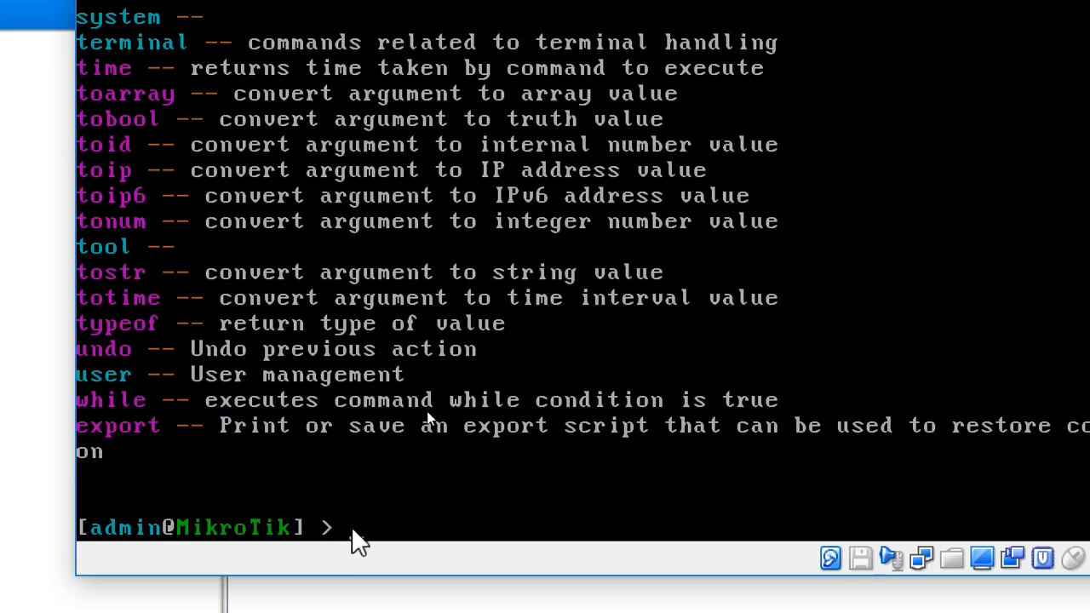
pyautogui.write('system')
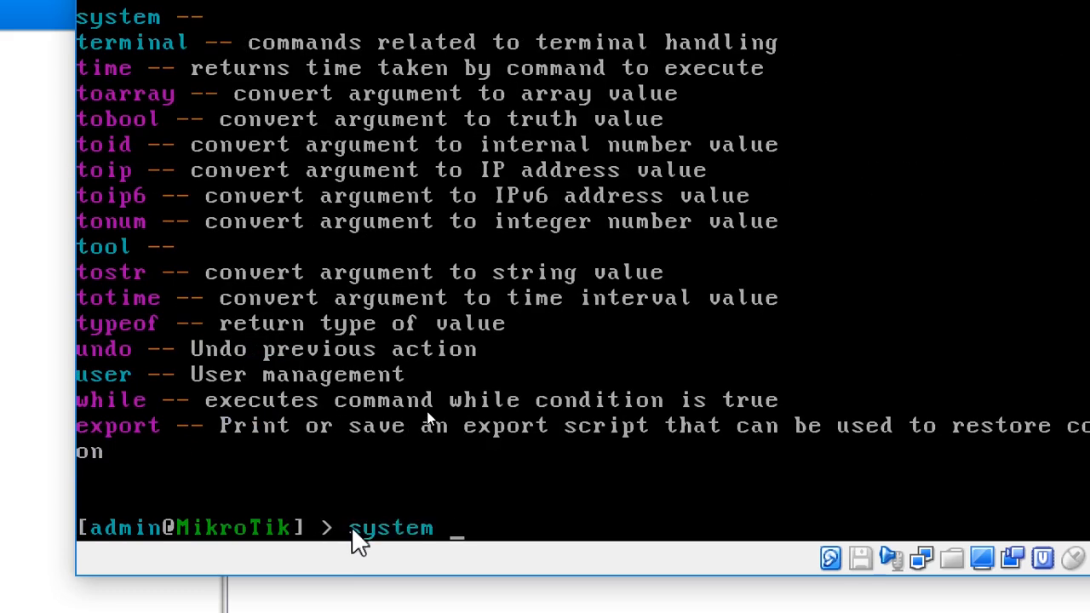
pyautogui.press('?')
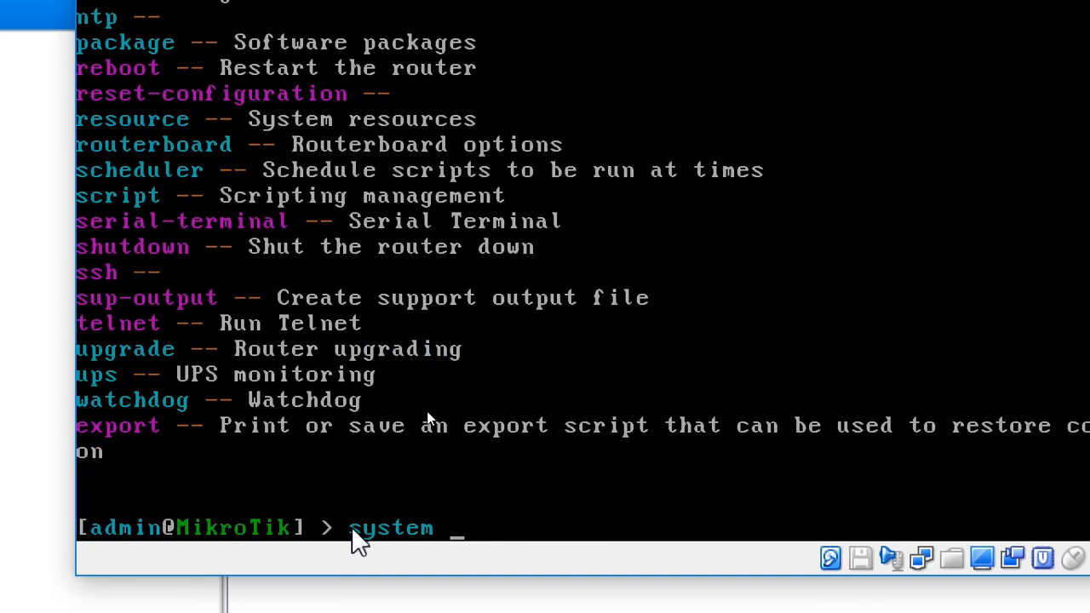
pyautogui.press('BackSpace')
pyautogui.press('BackSpace')
pyautogui.press('BackSpace')
pyautogui.press('BackSpace')
pyautogui.press('BackSpace')
pyautogui.press('BackSpace')
pyautogui.press('BackSpace')
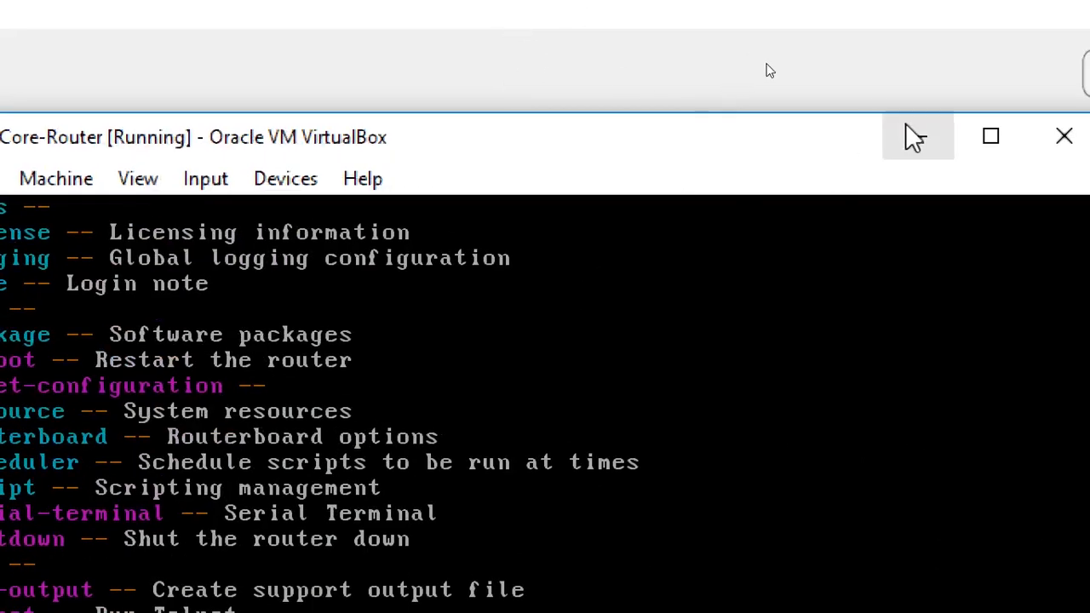
pyautogui.click(908, 134)
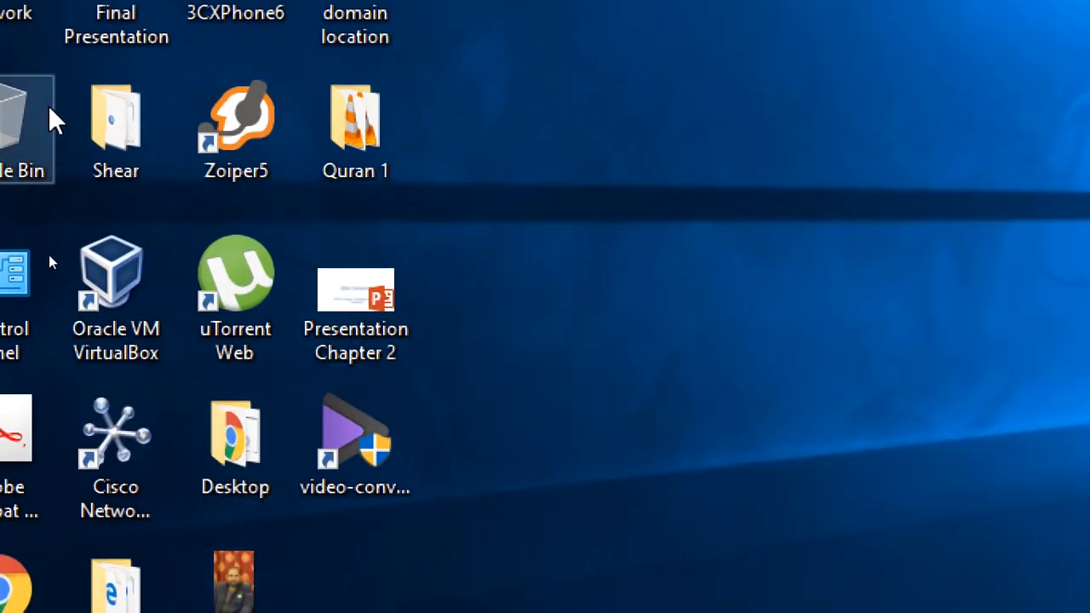
# Launch winbox v2.2.18 from the Shear folder
pyautogui.doubleClick(126, 151)
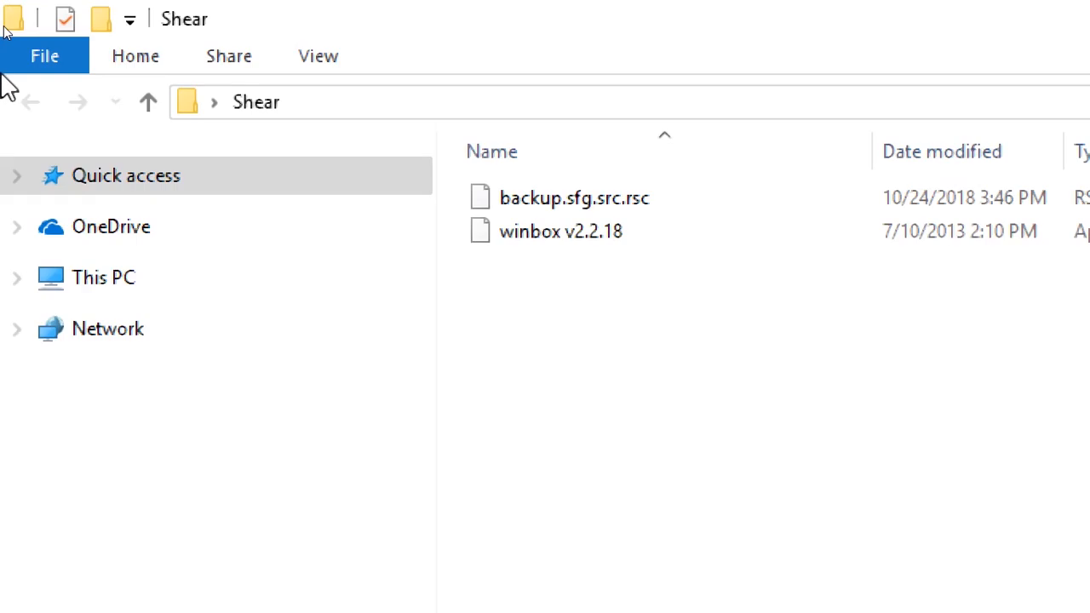
pyautogui.click(603, 246)
pyautogui.doubleClick(604, 246)
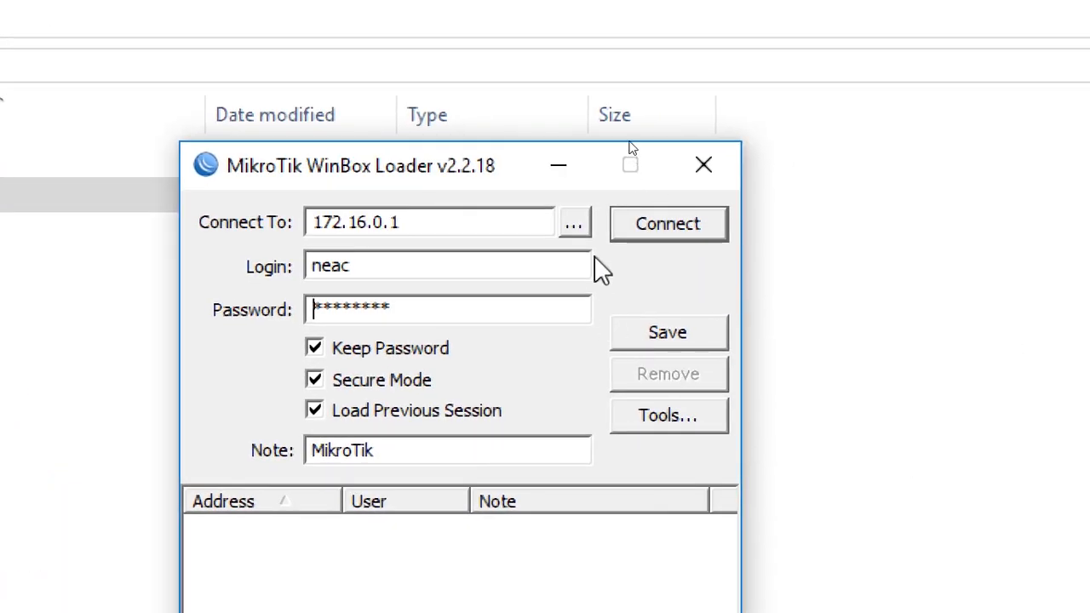
# List discovered MikroTik routers and allow WinBox through the firewall on private networks
pyautogui.click(574, 225)
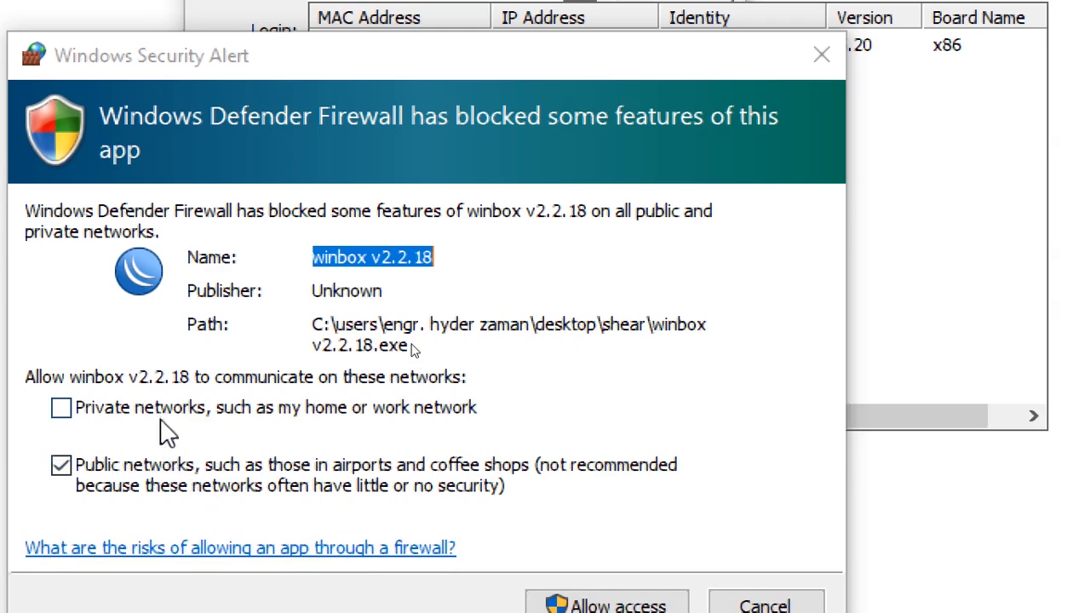
pyautogui.click(161, 414)
pyautogui.click(549, 605)
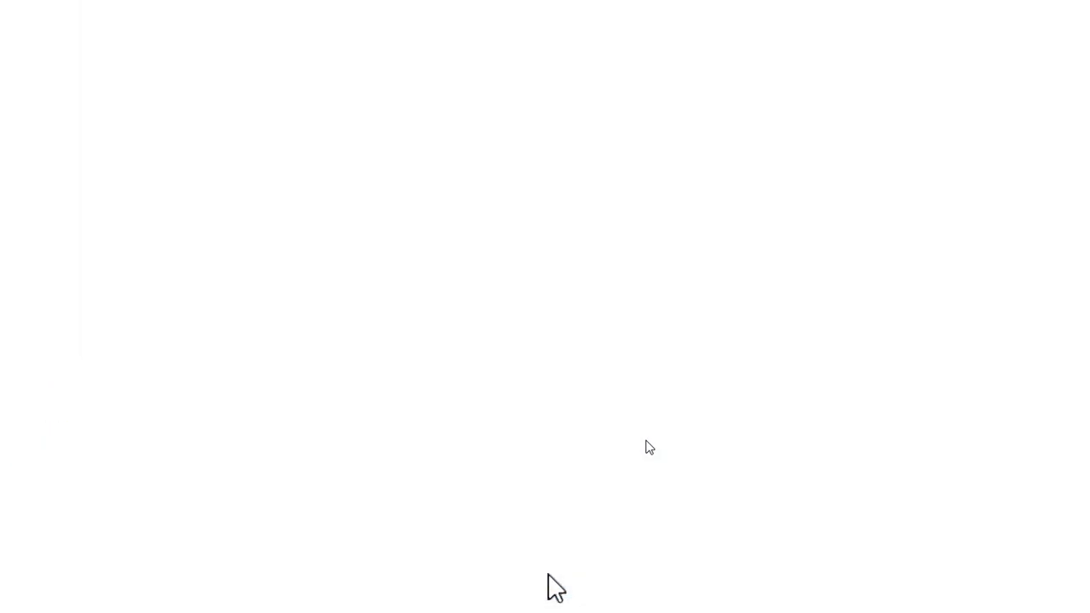
pyautogui.click(966, 16)
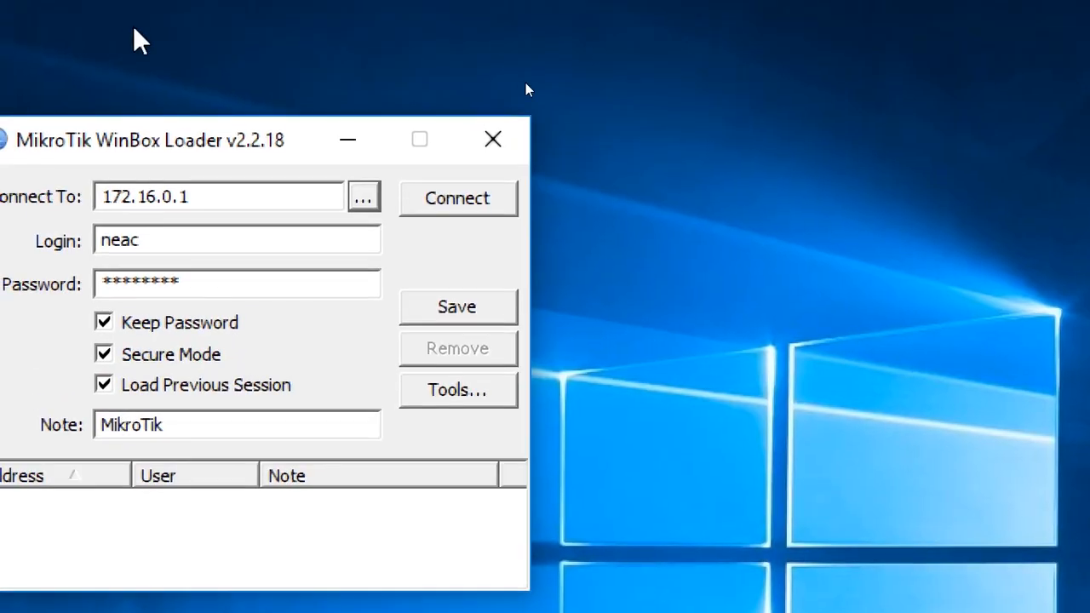
# Pick the router with MAC 08:00:27:BB:E1:8C and connect as admin with an empty password
pyautogui.click(364, 197)
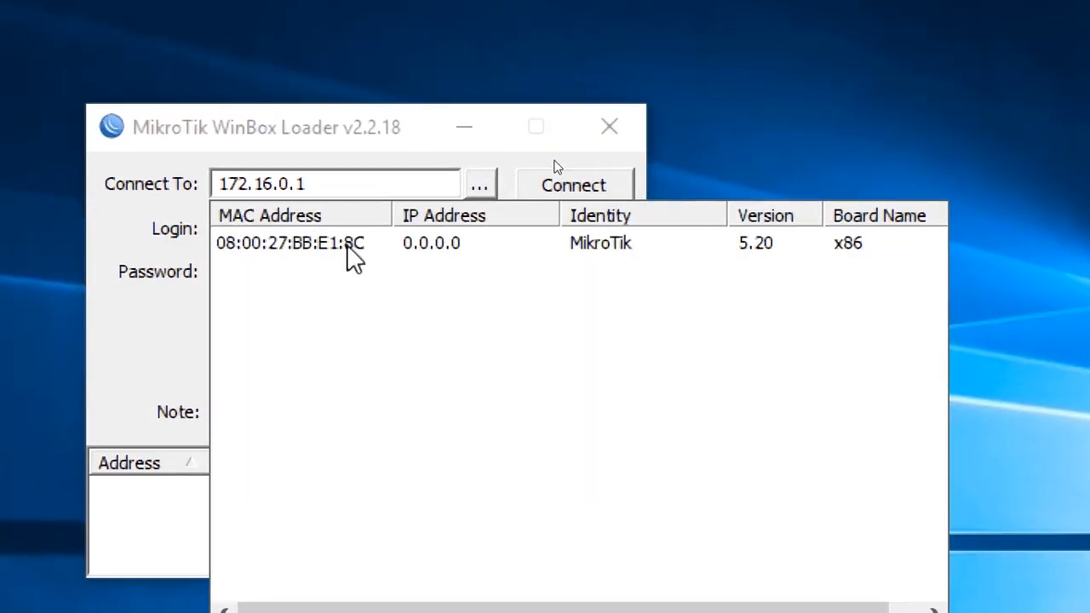
pyautogui.click(353, 247)
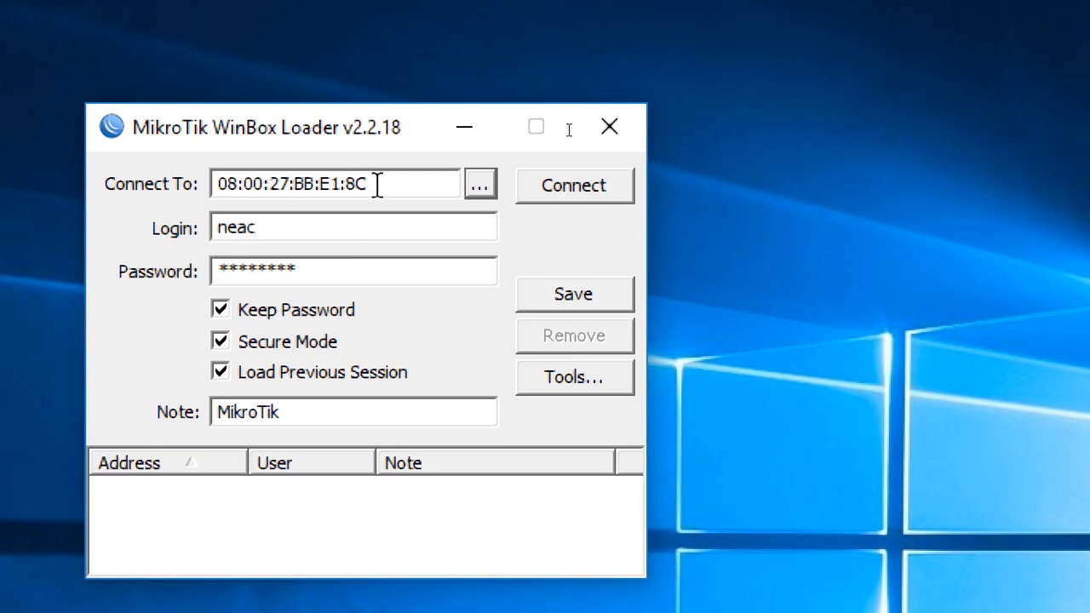
pyautogui.moveTo(377, 185); pyautogui.dragTo(204, 184)
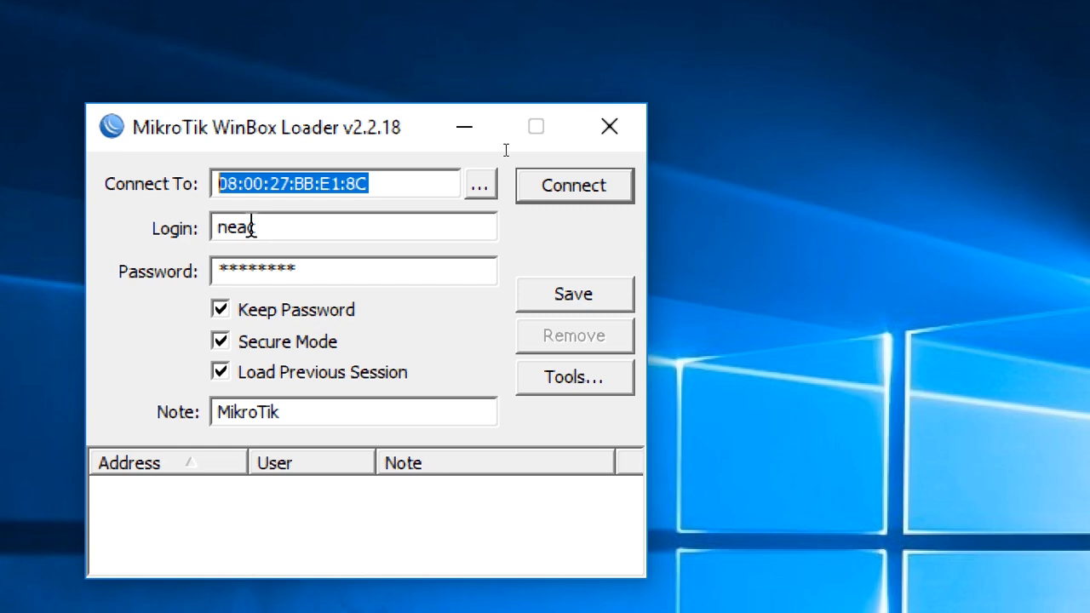
pyautogui.doubleClick(321, 231)
pyautogui.write('admin')
pyautogui.press('Tab')
pyautogui.press('BackSpace')
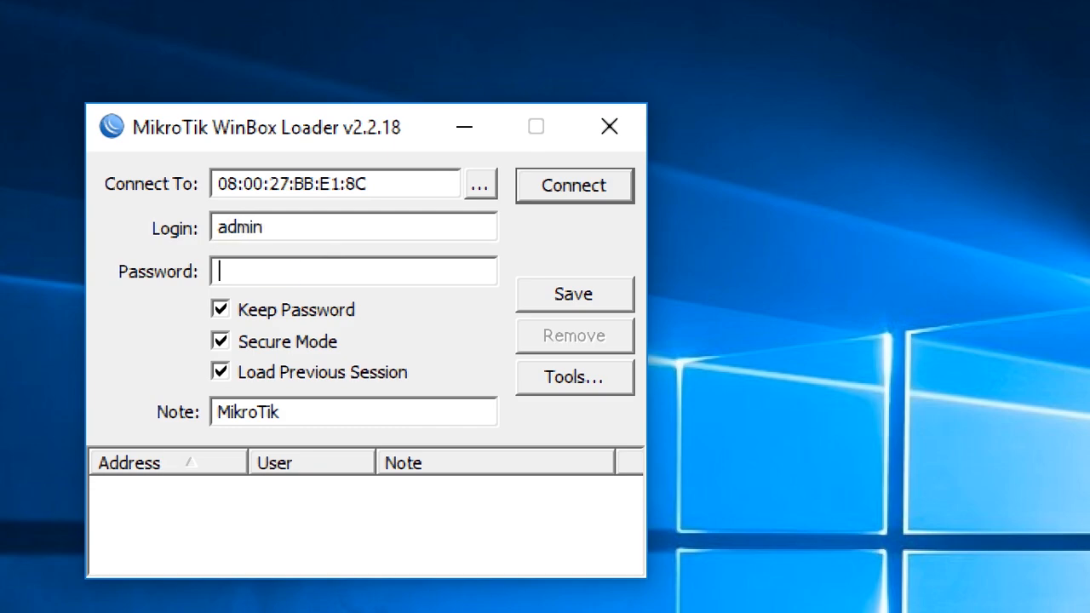
pyautogui.press('Return')
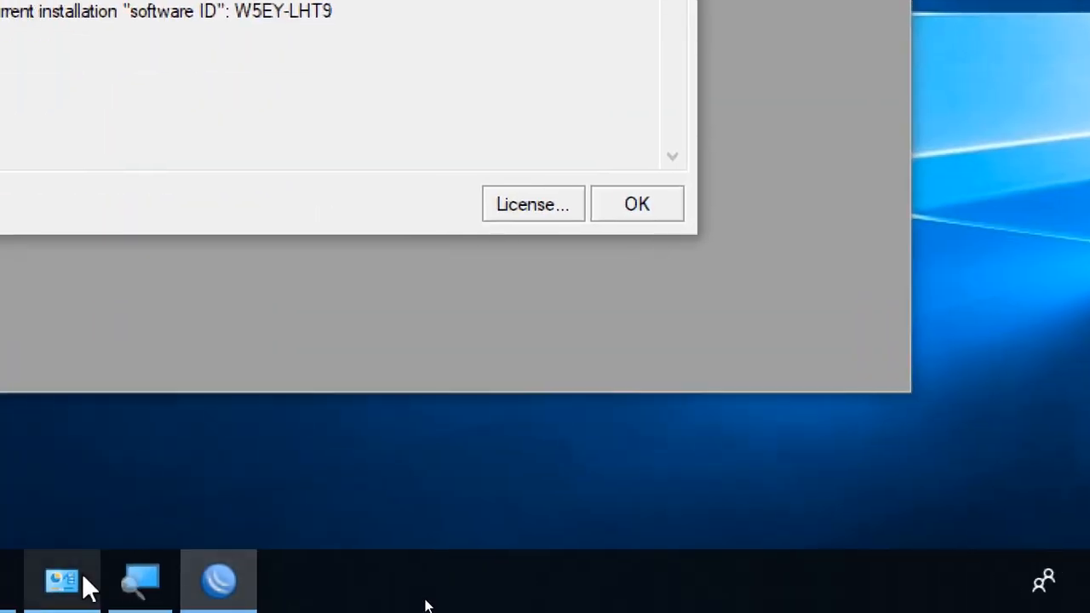
# Reset screen magnification to 100%, move the Welcome notice aside, and maximize WinBox
pyautogui.click(140, 581)
pyautogui.click(295, 557)
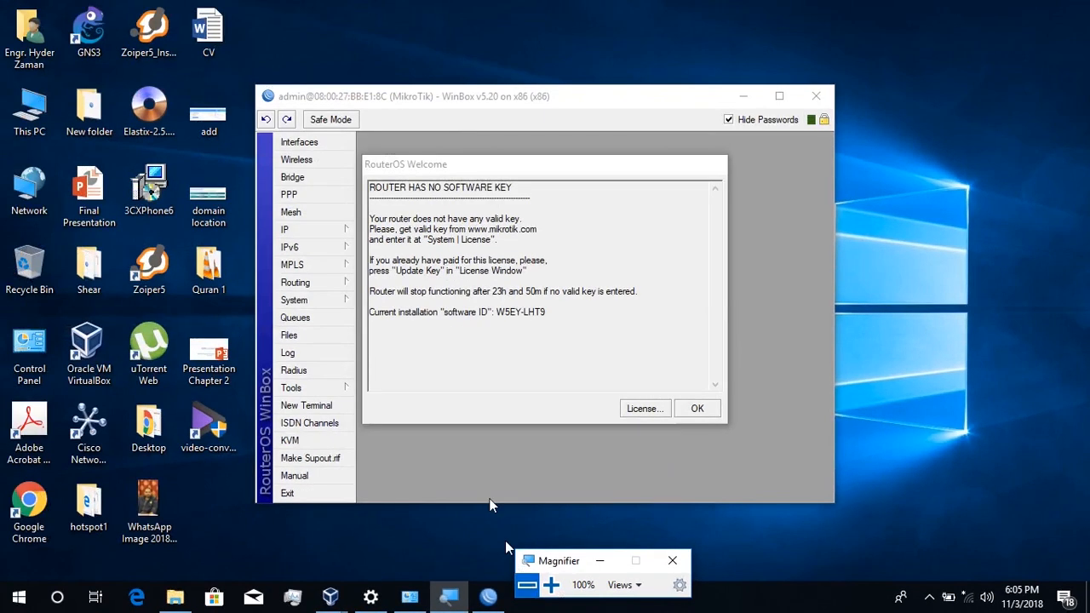
pyautogui.moveTo(560, 187); pyautogui.dragTo(545, 170)
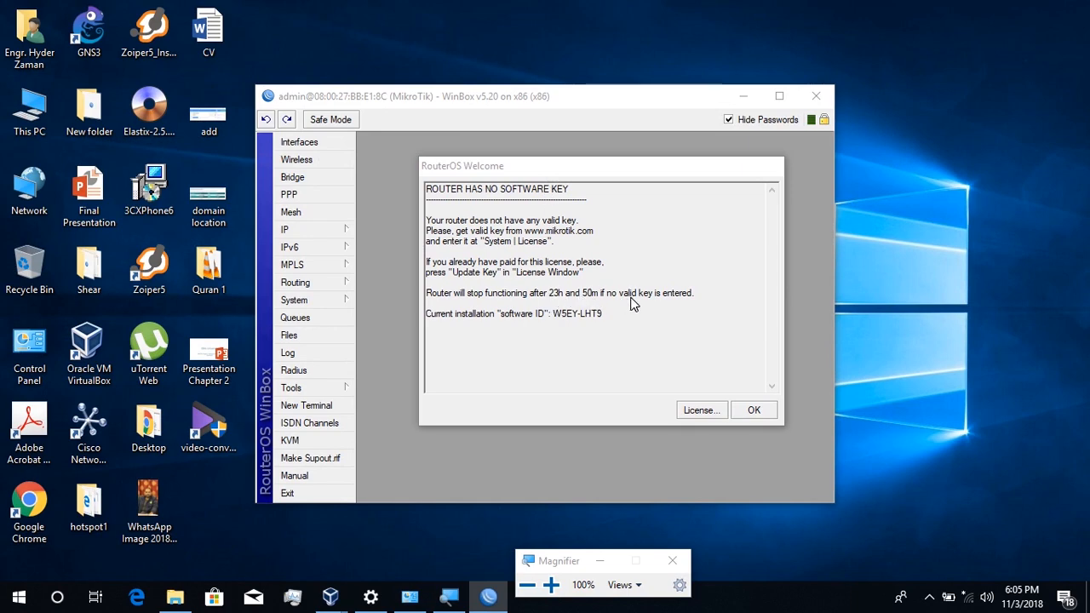
pyautogui.click(778, 96)
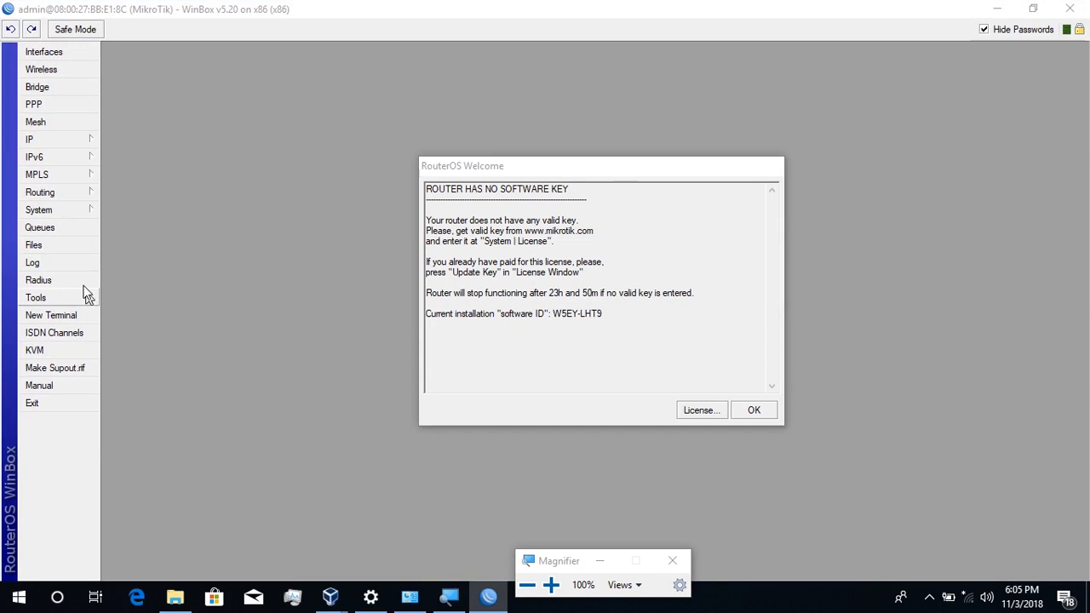
# Open System > License to show the router's Software ID and Level 0
pyautogui.click(73, 213)
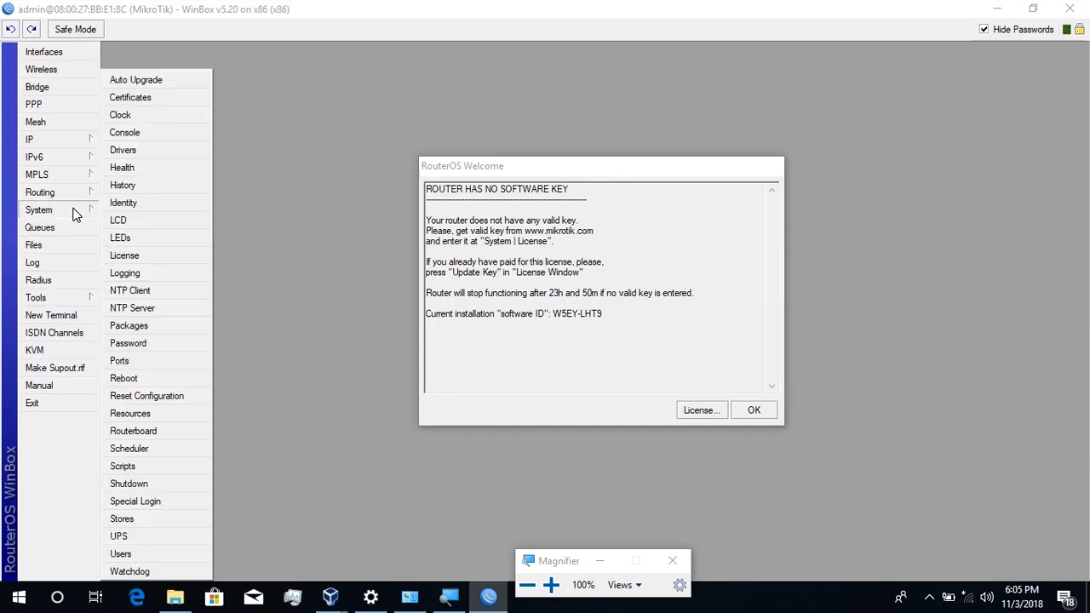
pyautogui.click(150, 256)
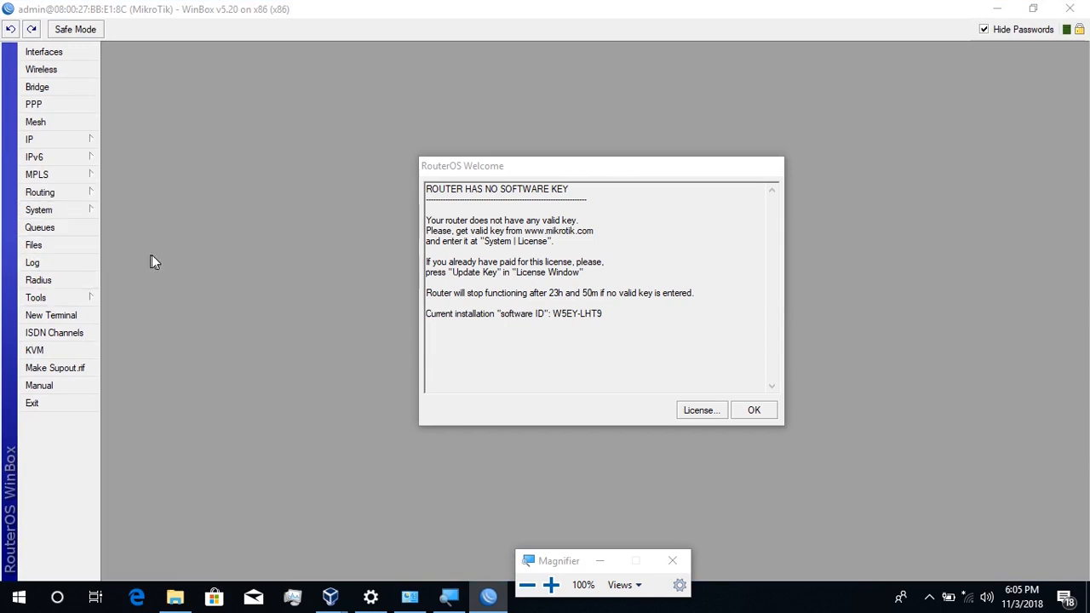
pyautogui.moveTo(426, 174); pyautogui.dragTo(937, 166)
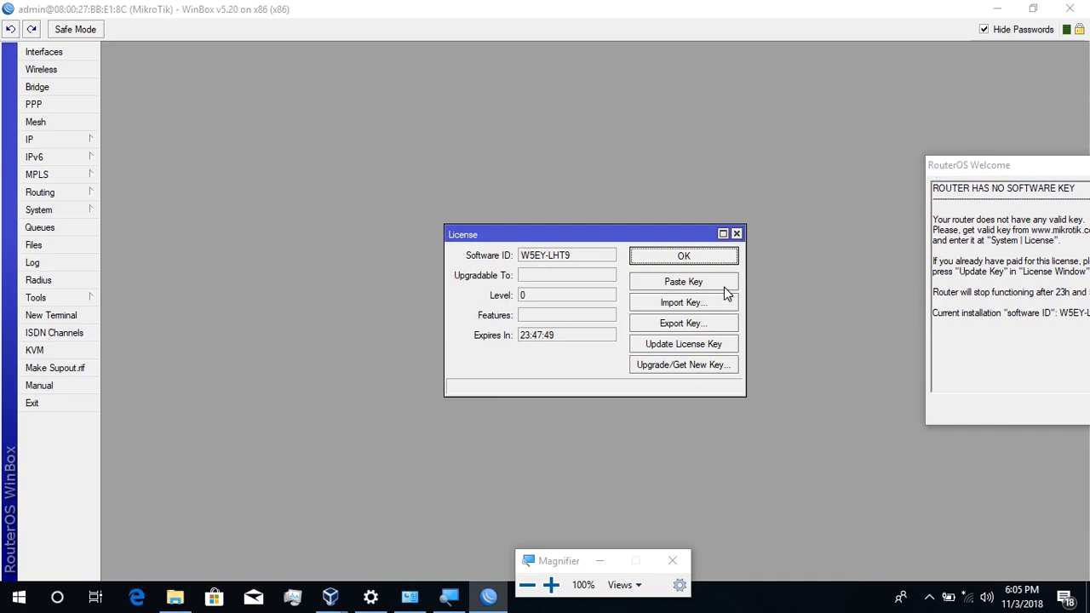
pyautogui.click(666, 308)
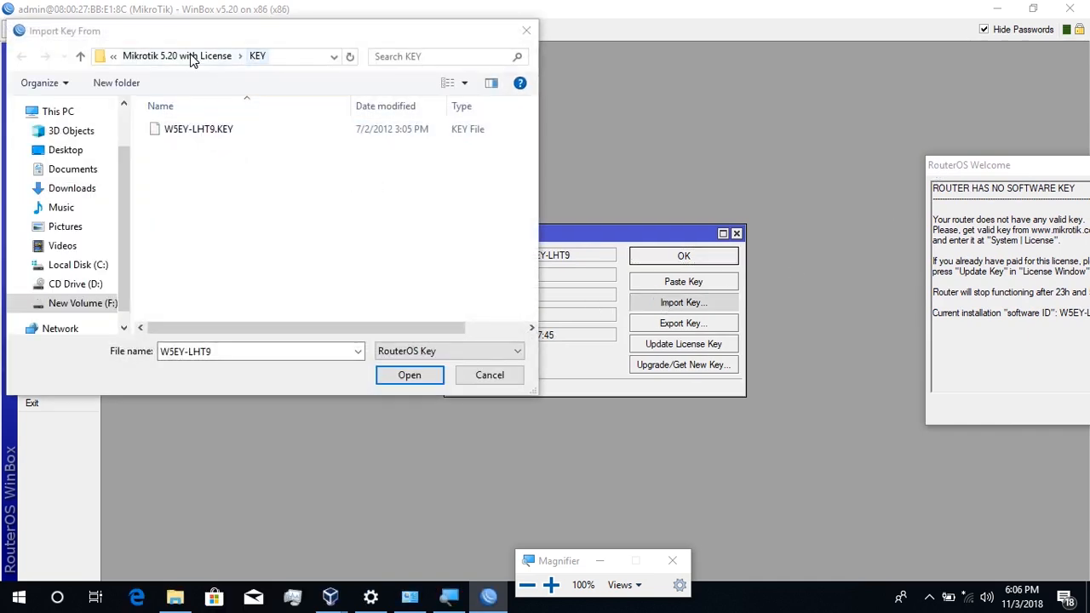
pyautogui.click(197, 136)
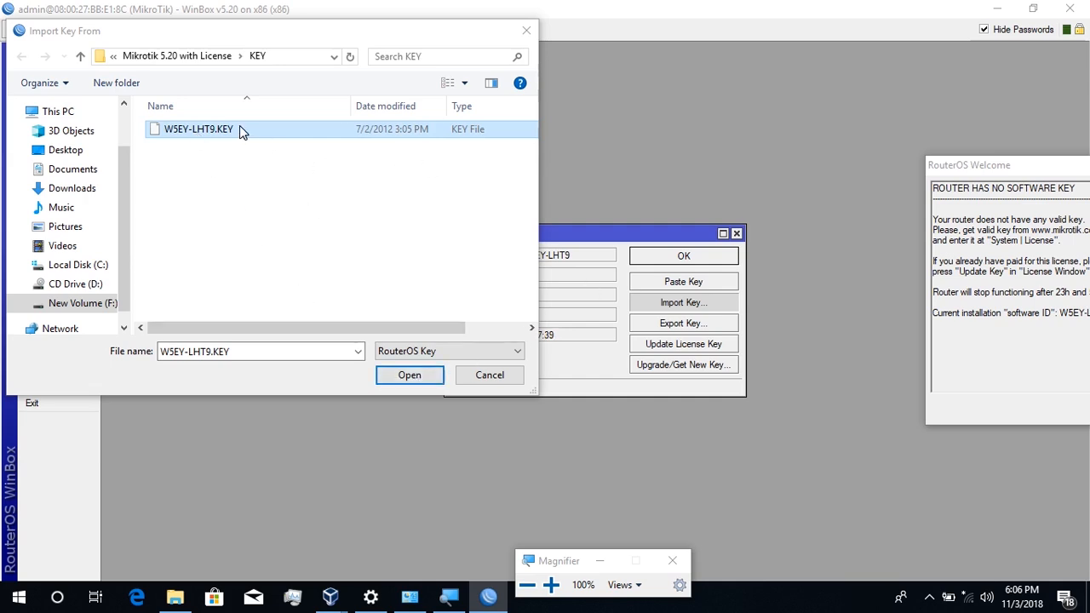
pyautogui.moveTo(304, 31); pyautogui.dragTo(444, 104)
# Try closing WinBox from the taskbar, then open Task Manager
pyautogui.rightClick(487, 596)
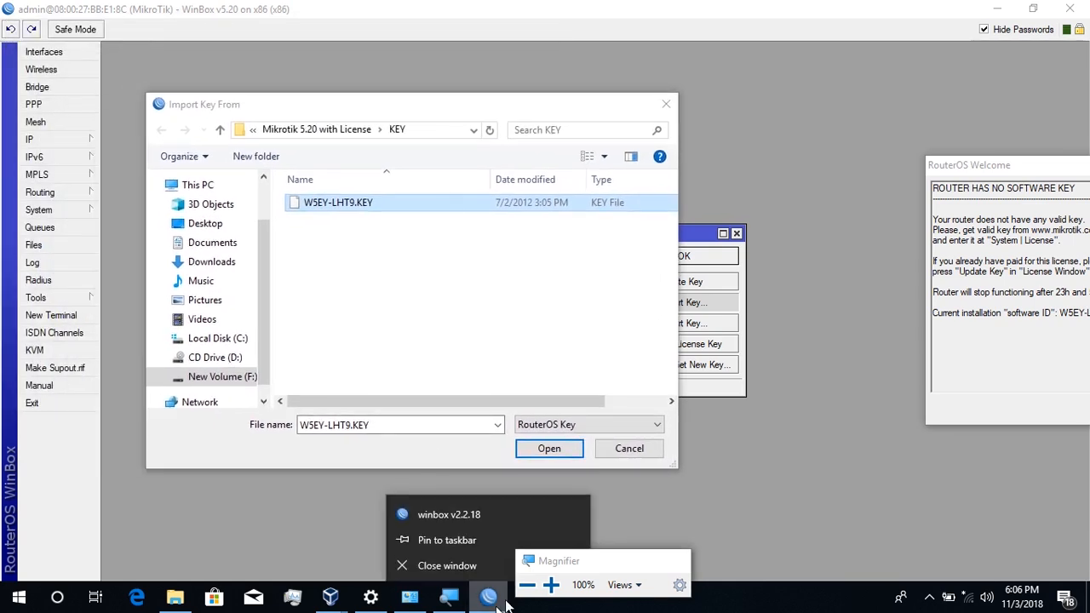
pyautogui.click(462, 565)
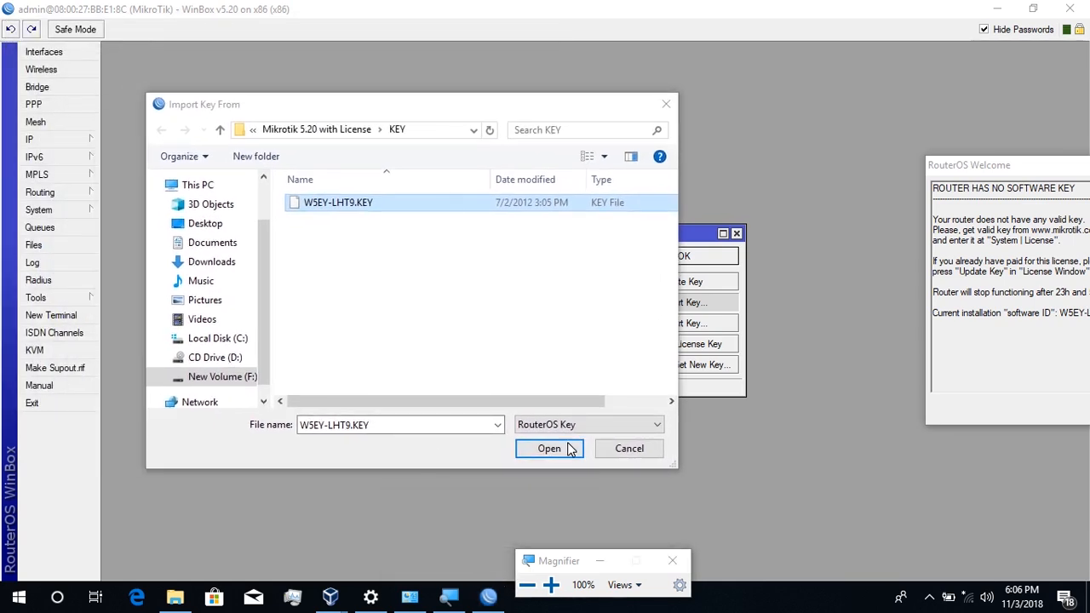
pyautogui.rightClick(707, 606)
pyautogui.click(739, 526)
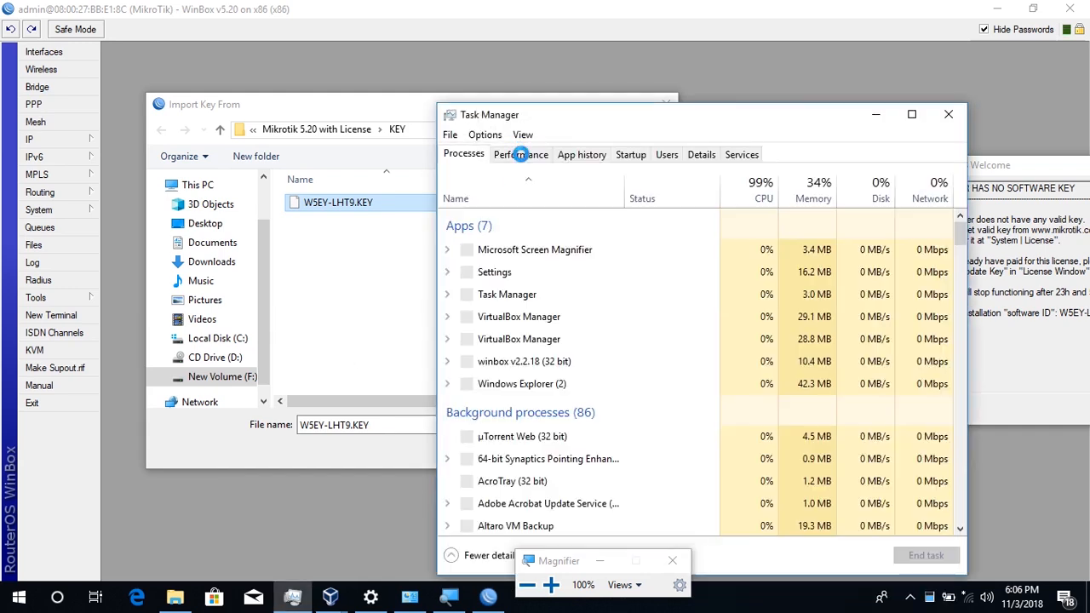
# End the winbox v2.2.18 process and reopen the Shear folder
pyautogui.click(506, 361)
pyautogui.click(913, 556)
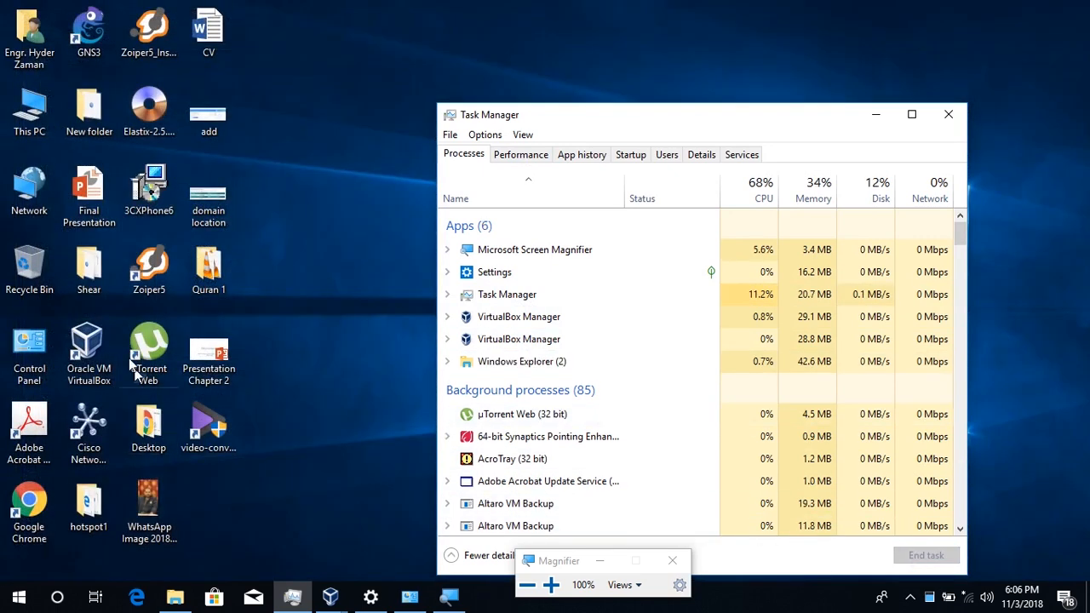
pyautogui.doubleClick(89, 269)
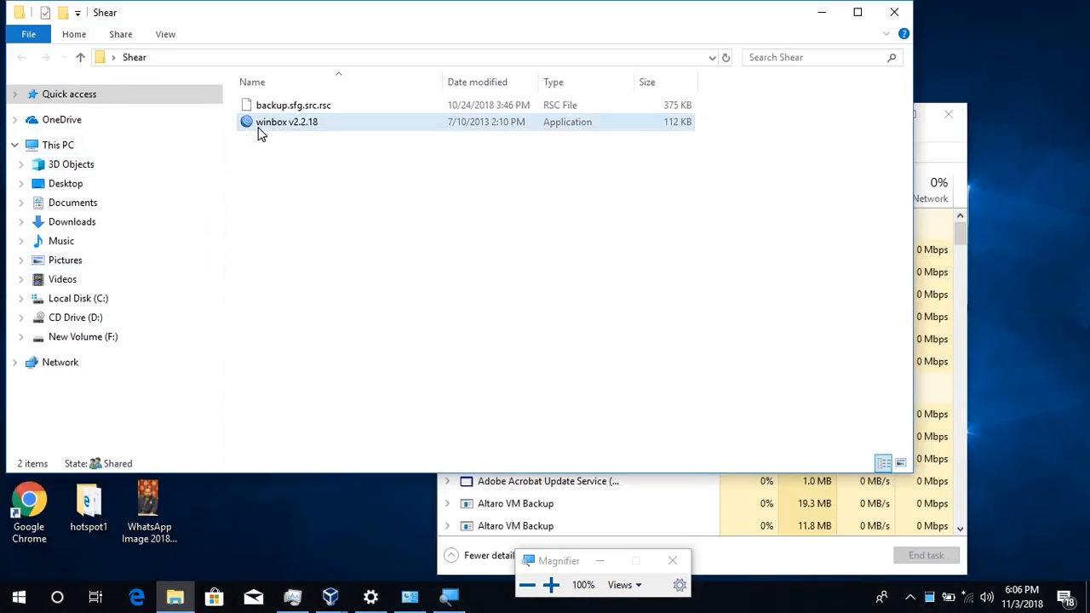
# Relaunch winbox v2.2.18, connect as admin, and open System > License
pyautogui.doubleClick(259, 128)
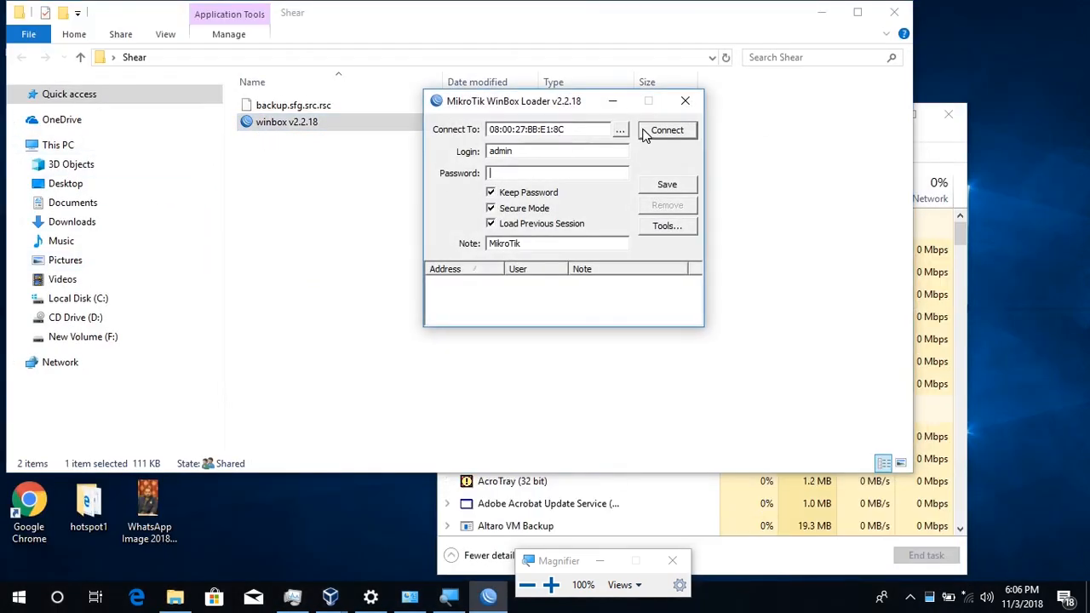
pyautogui.click(668, 133)
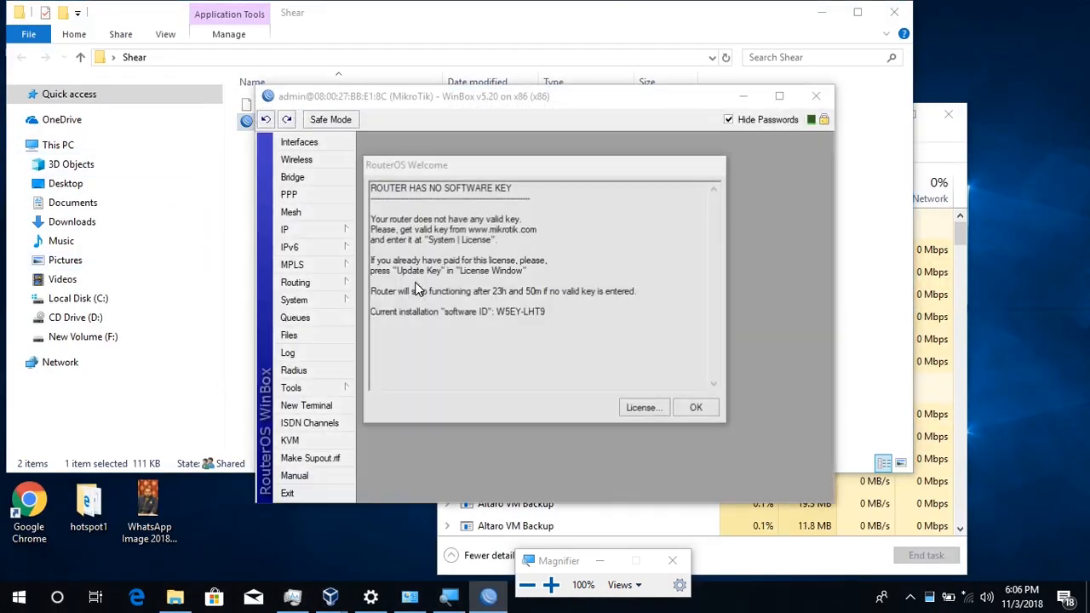
pyautogui.click(314, 300)
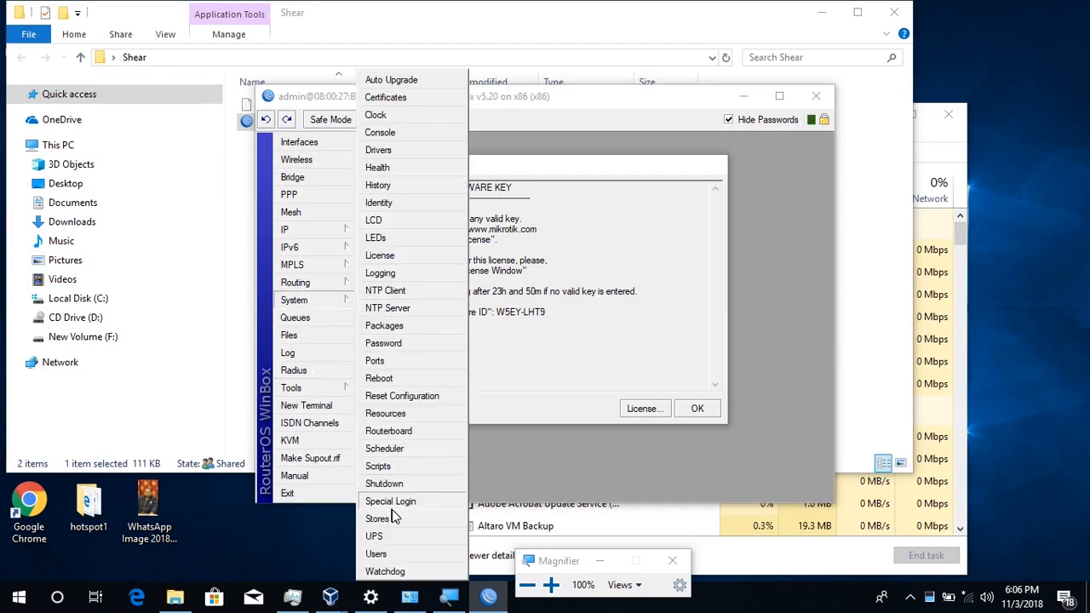
pyautogui.click(488, 169)
pyautogui.moveTo(415, 168); pyautogui.dragTo(1088, 206)
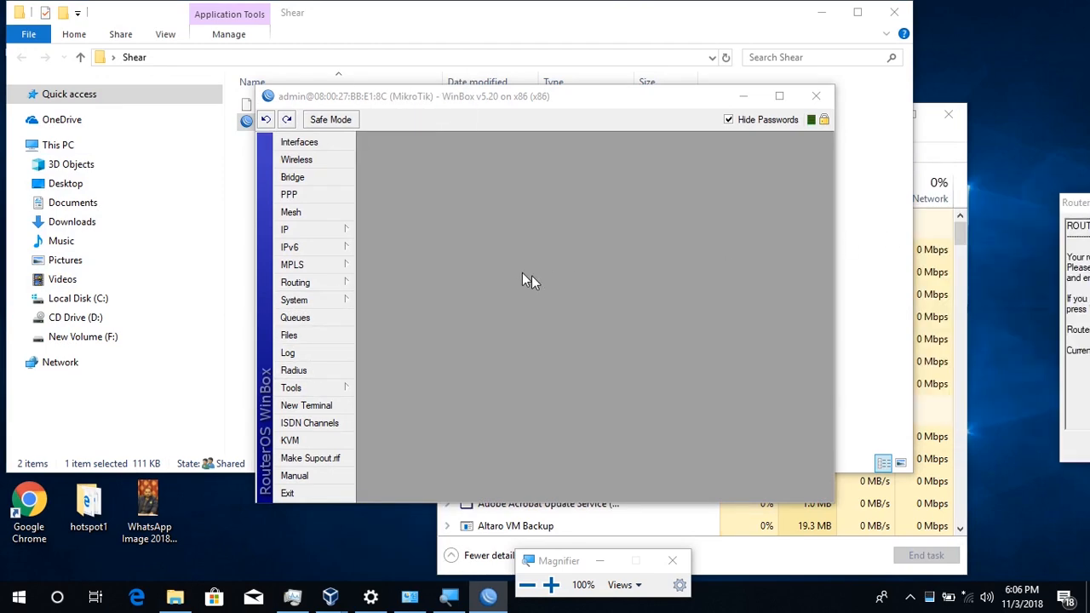
pyautogui.click(323, 301)
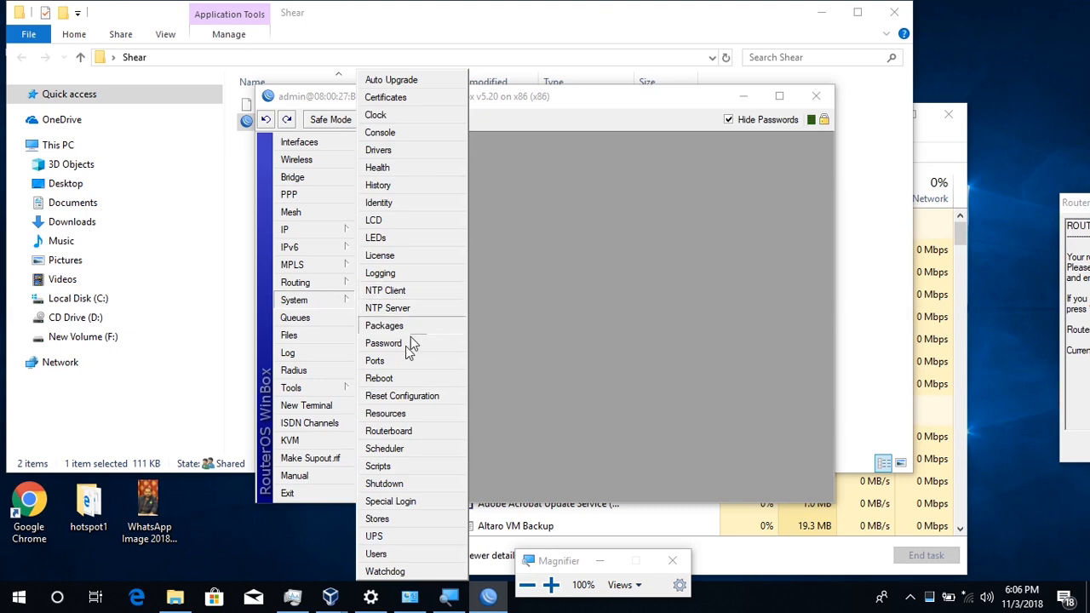
pyautogui.click(397, 257)
# Select W5EY-LHT9.KEY for key import, then try closing WinBox from the taskbar
pyautogui.click(665, 289)
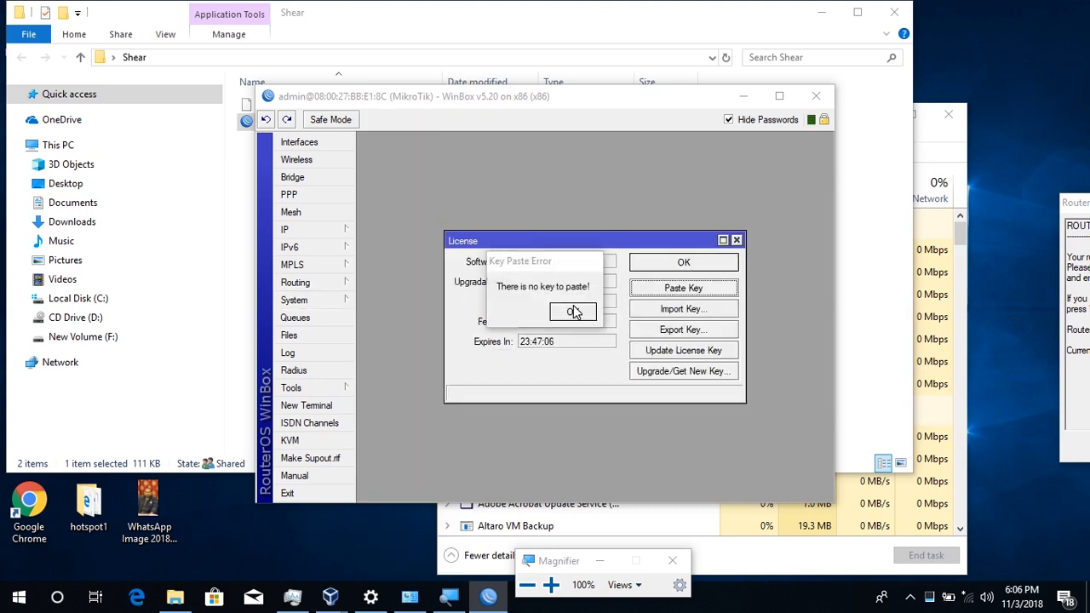
pyautogui.click(679, 310)
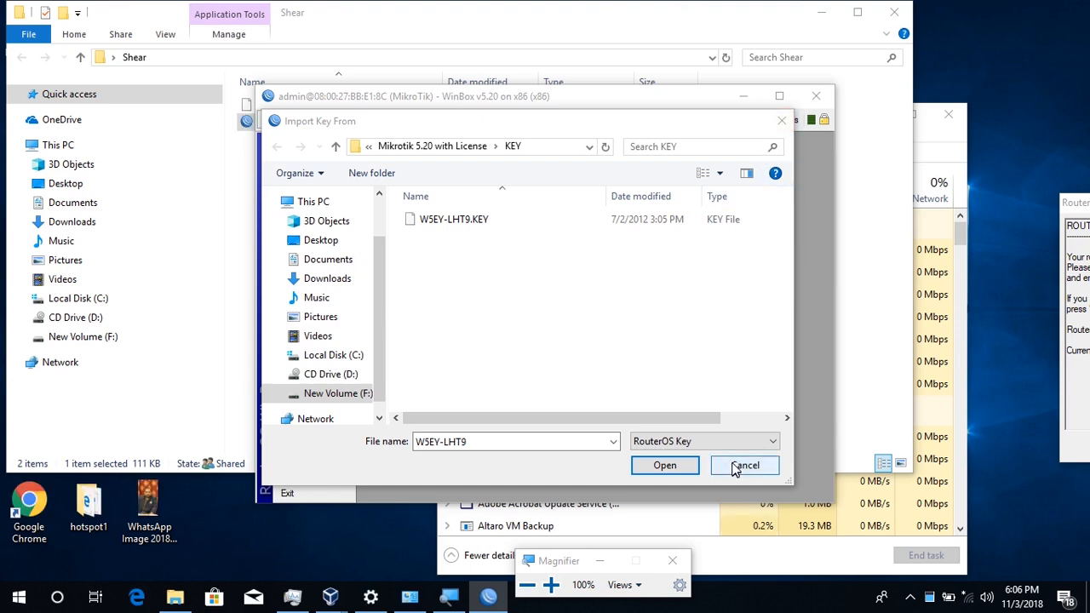
pyautogui.moveTo(594, 134); pyautogui.dragTo(552, 173)
pyautogui.click(440, 260)
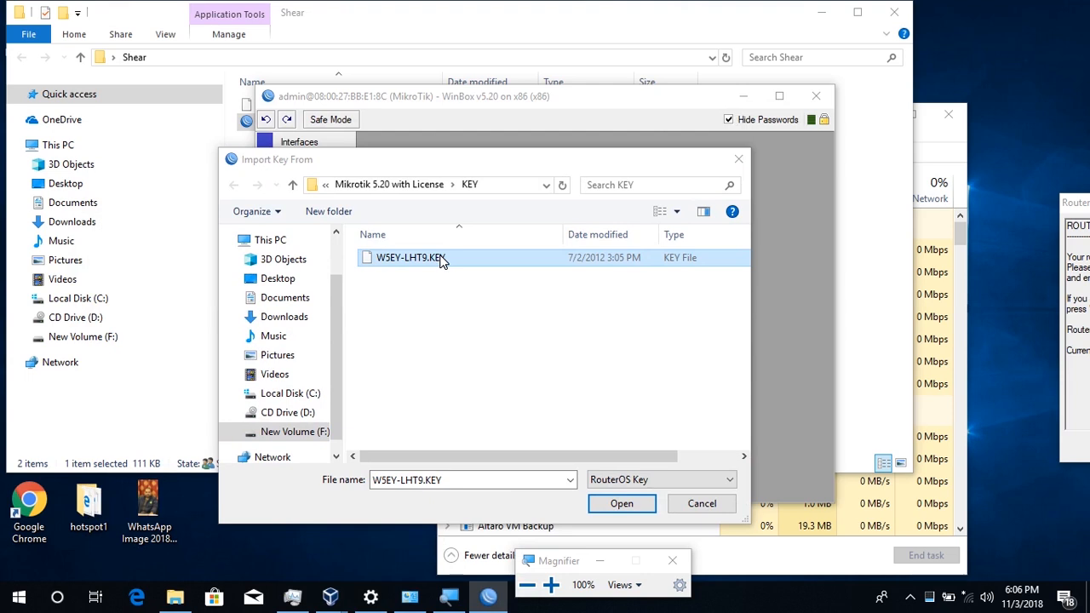
pyautogui.moveTo(511, 164); pyautogui.dragTo(596, 182)
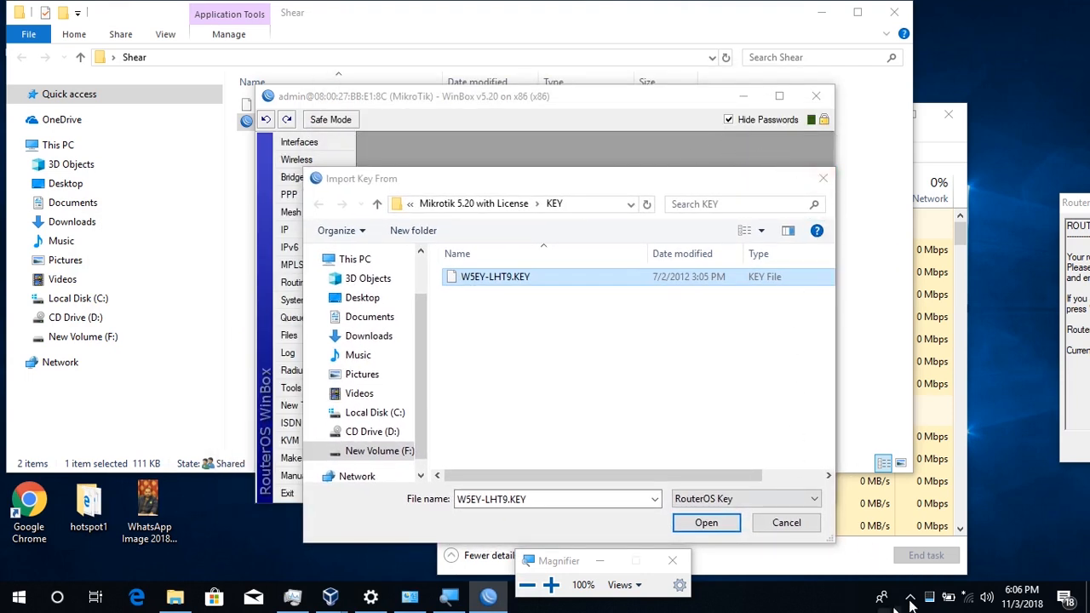
pyautogui.rightClick(490, 599)
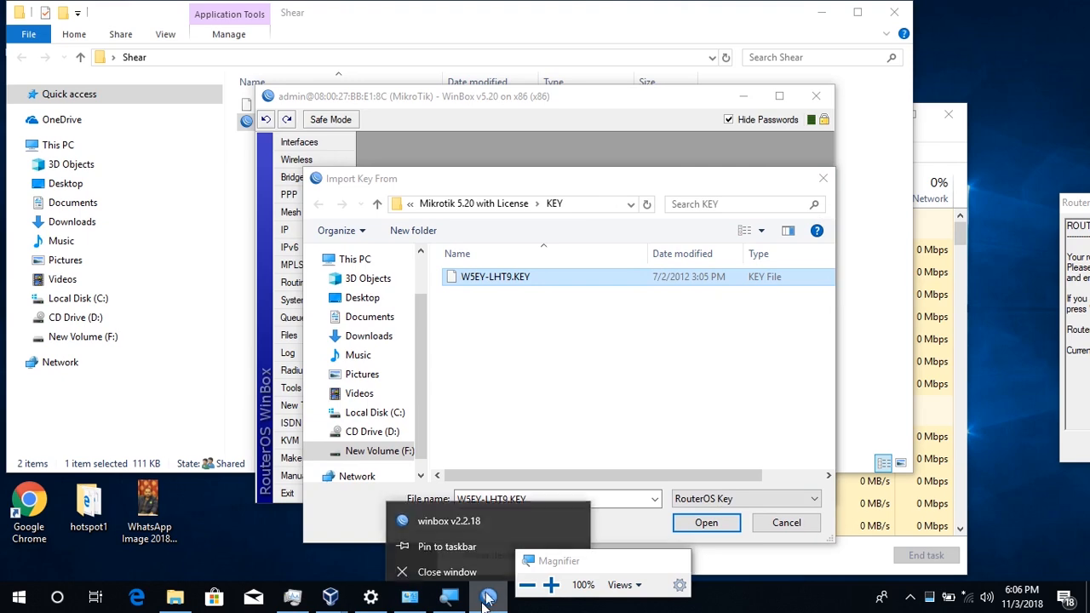
pyautogui.click(477, 567)
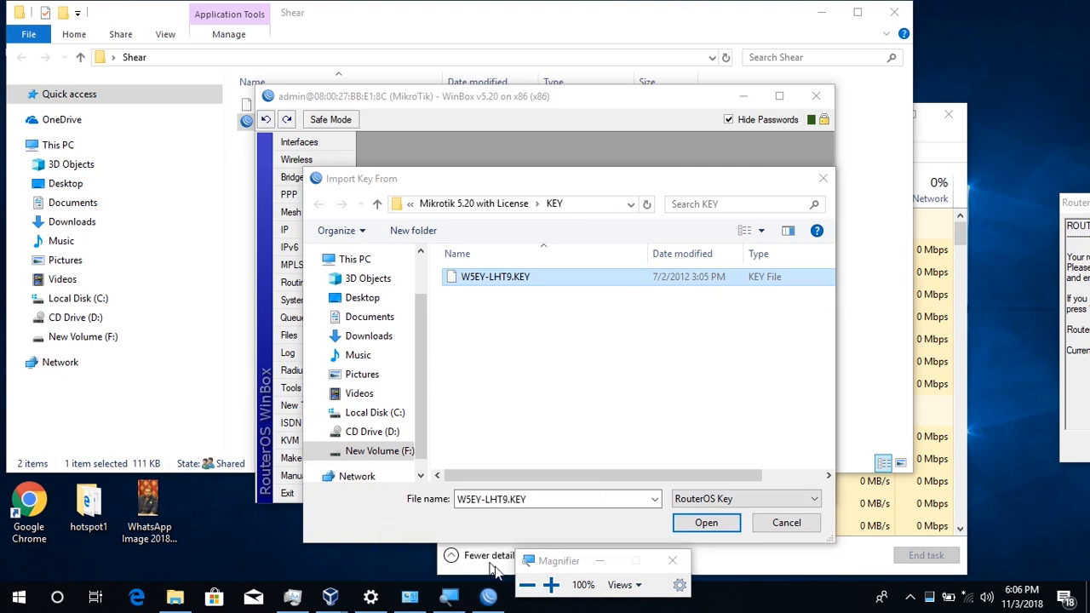
# Open Task Manager and select the winbox v2.2.18 process
pyautogui.rightClick(718, 604)
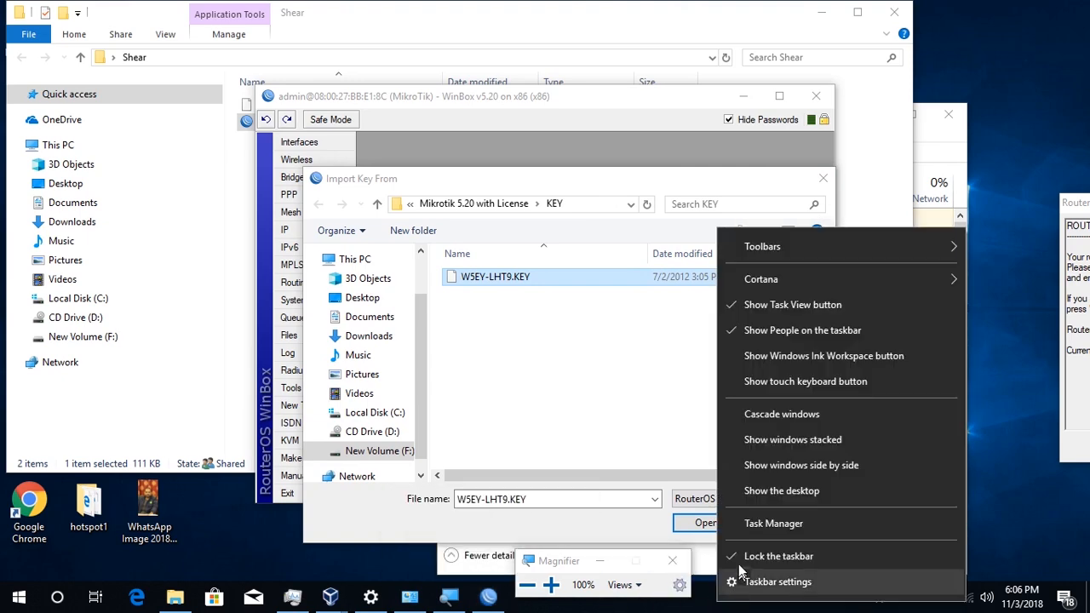
pyautogui.click(747, 523)
pyautogui.click(502, 362)
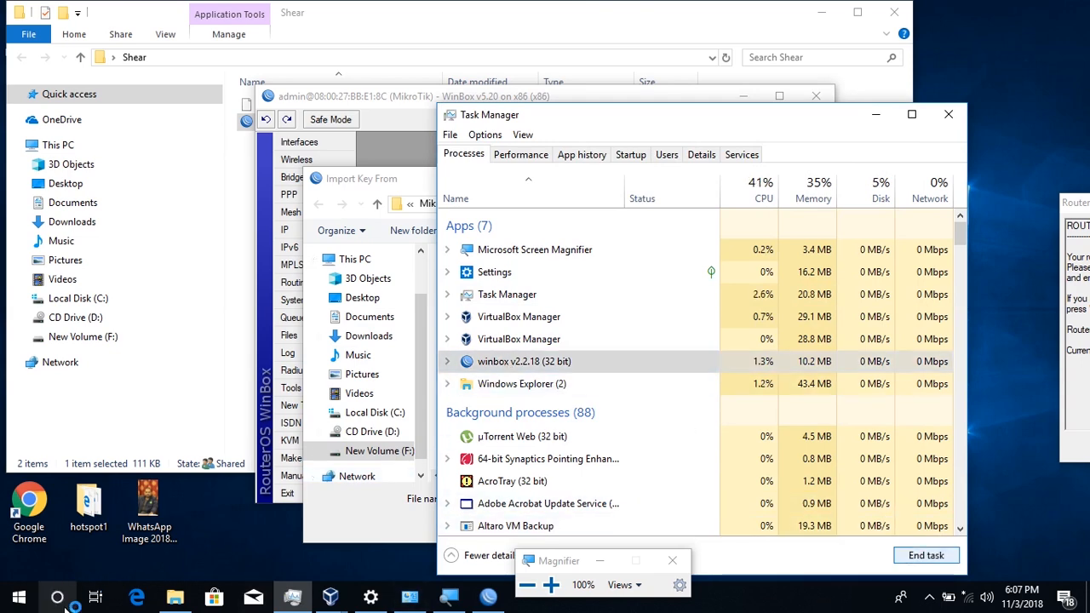
# Find the firewall settings via search and switch the firewall off for private and public networks
pyautogui.click(66, 605)
pyautogui.write('f')
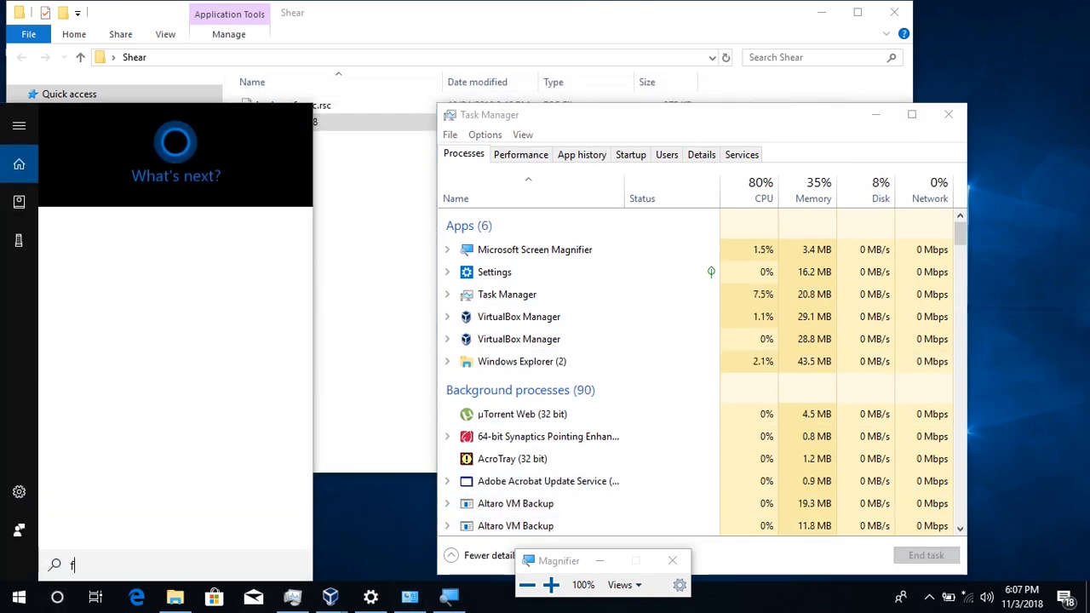
pyautogui.write('ire')
pyautogui.click(346, 457)
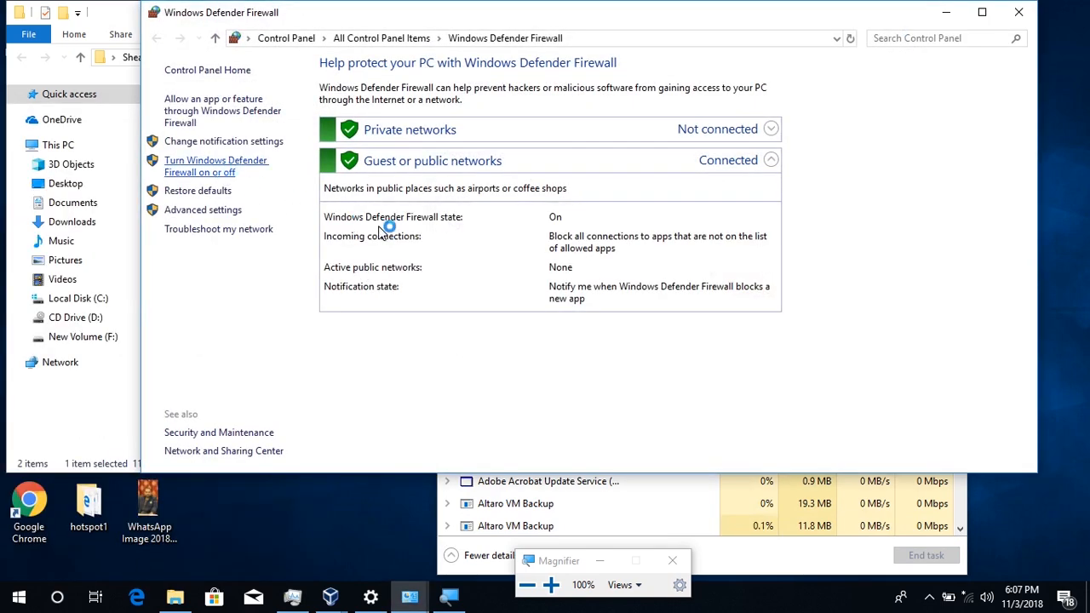
pyautogui.click(406, 282)
pyautogui.click(425, 186)
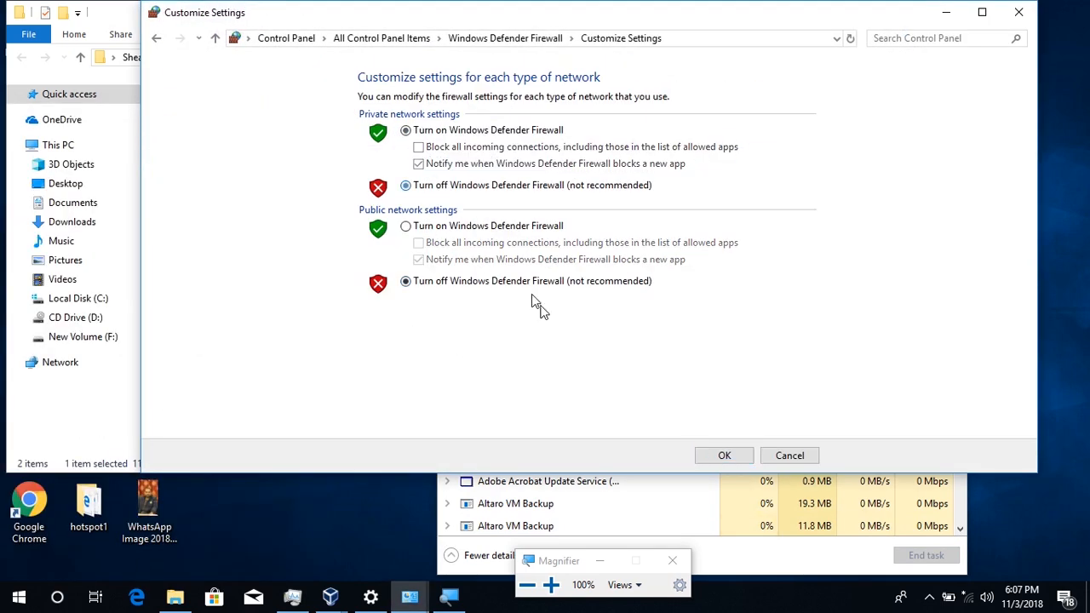
pyautogui.click(724, 456)
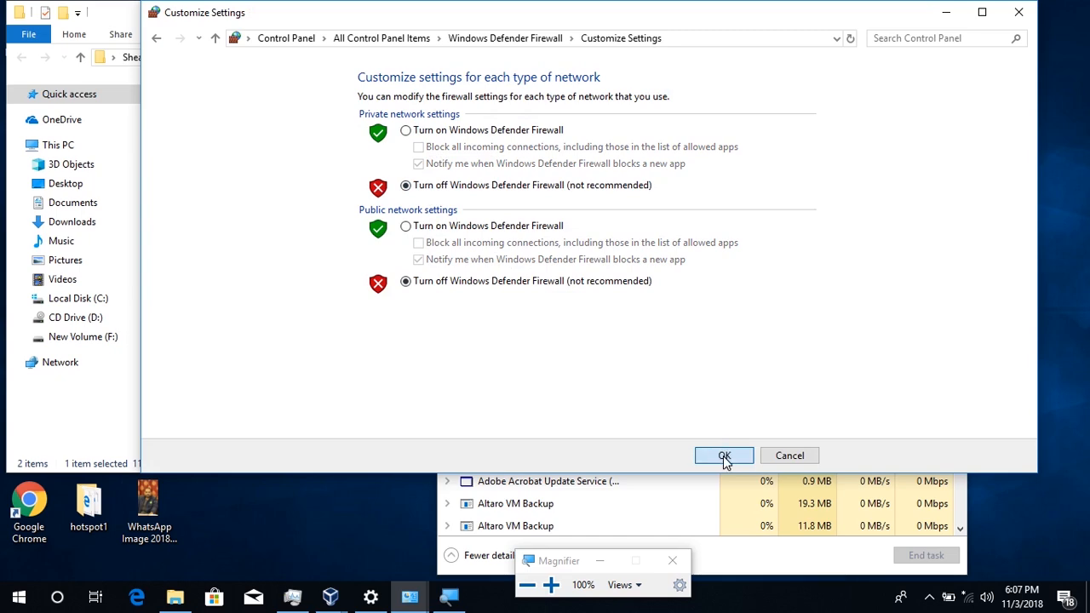
pyautogui.click(1021, 15)
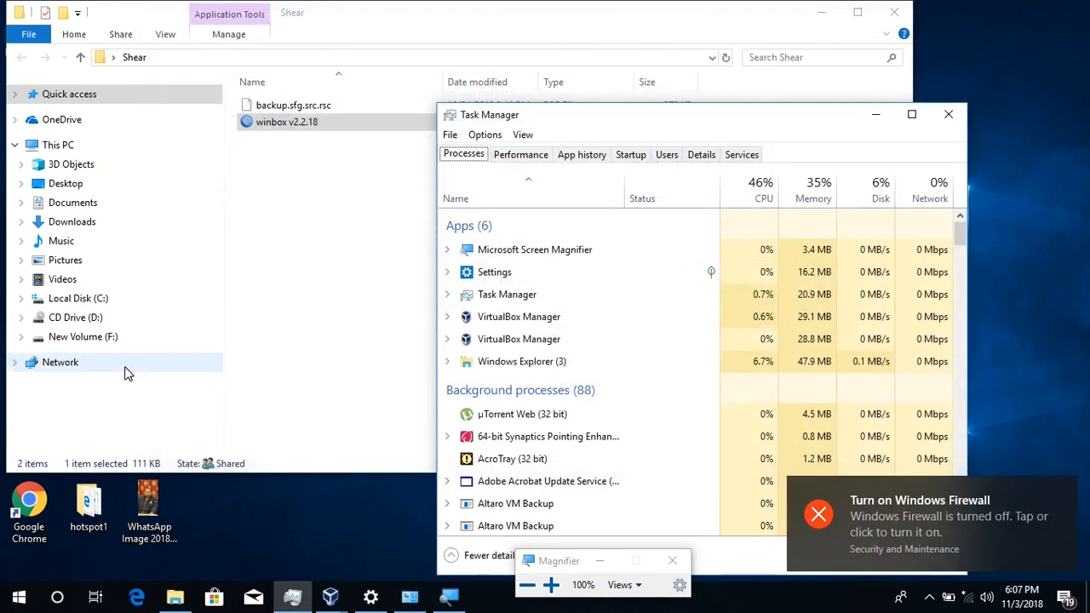
# Reconnect WinBox to the router, open System > License, and import the .KEY license file
pyautogui.click(292, 127)
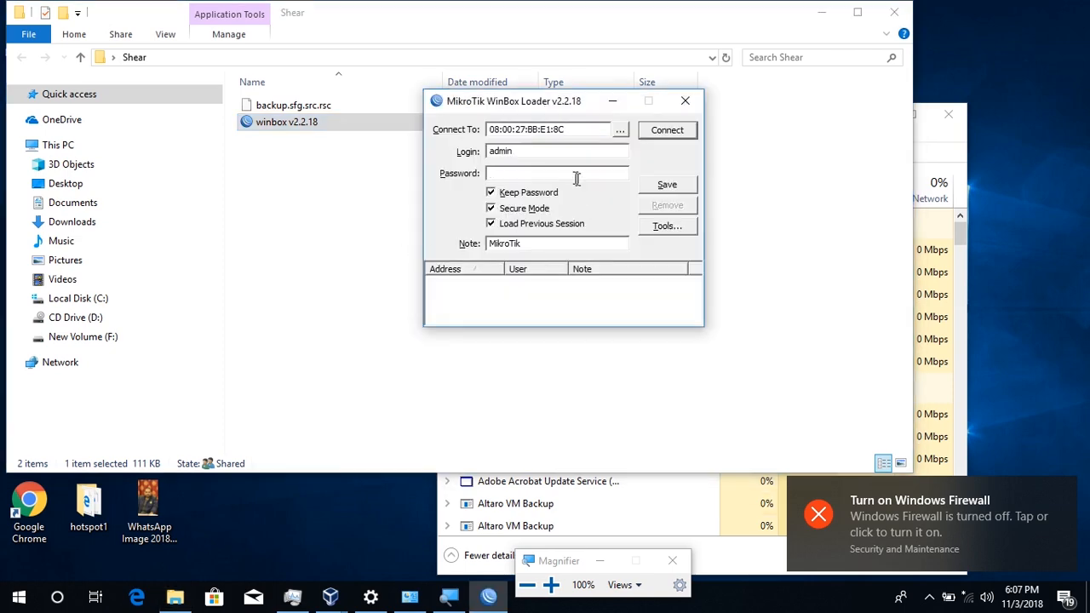
pyautogui.click(662, 129)
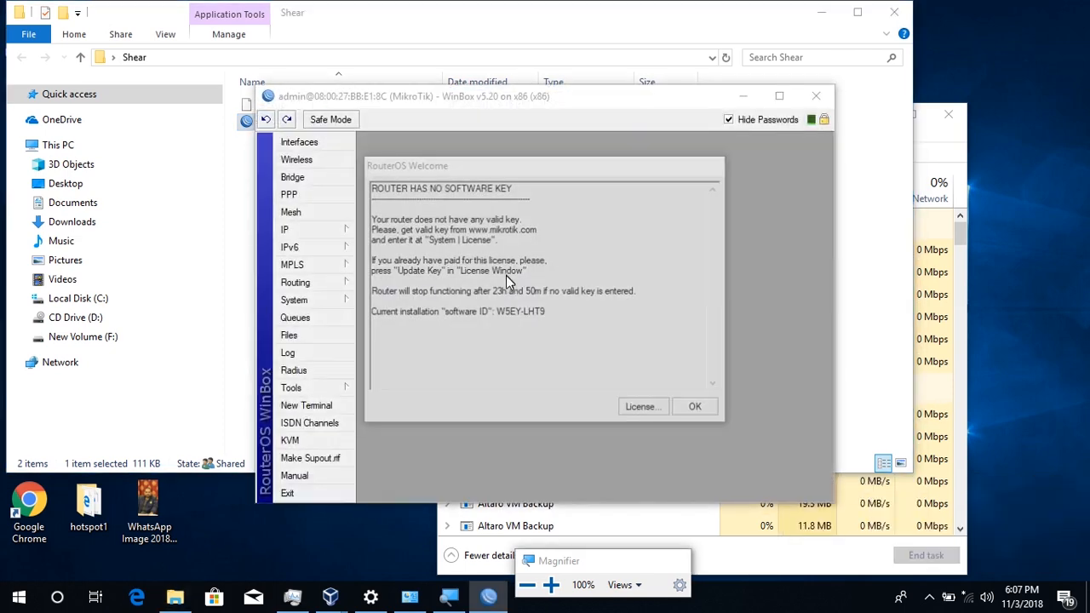
pyautogui.press('Return')
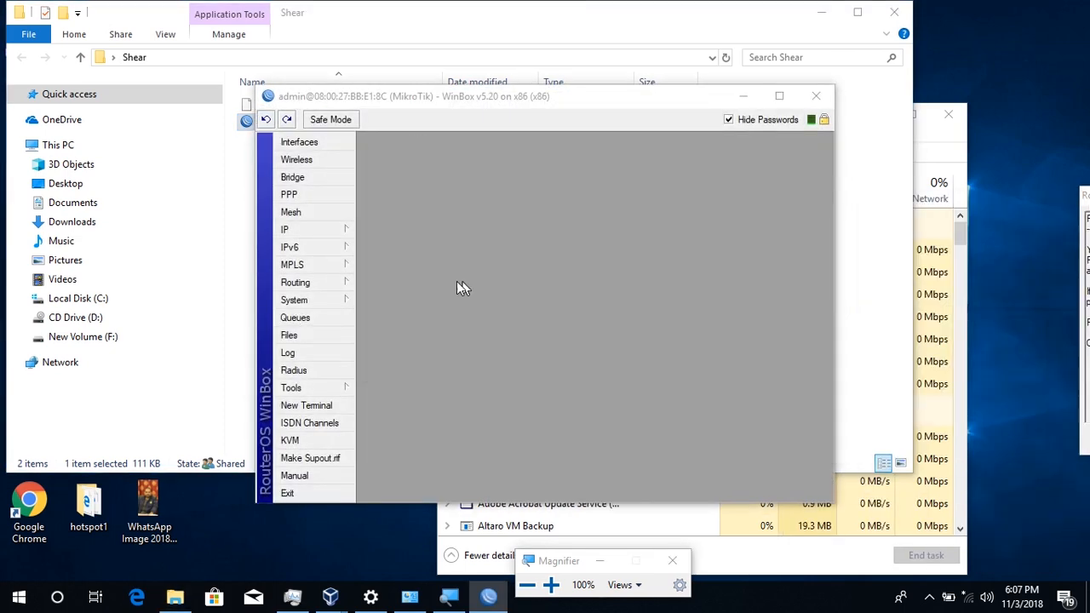
pyautogui.click(308, 300)
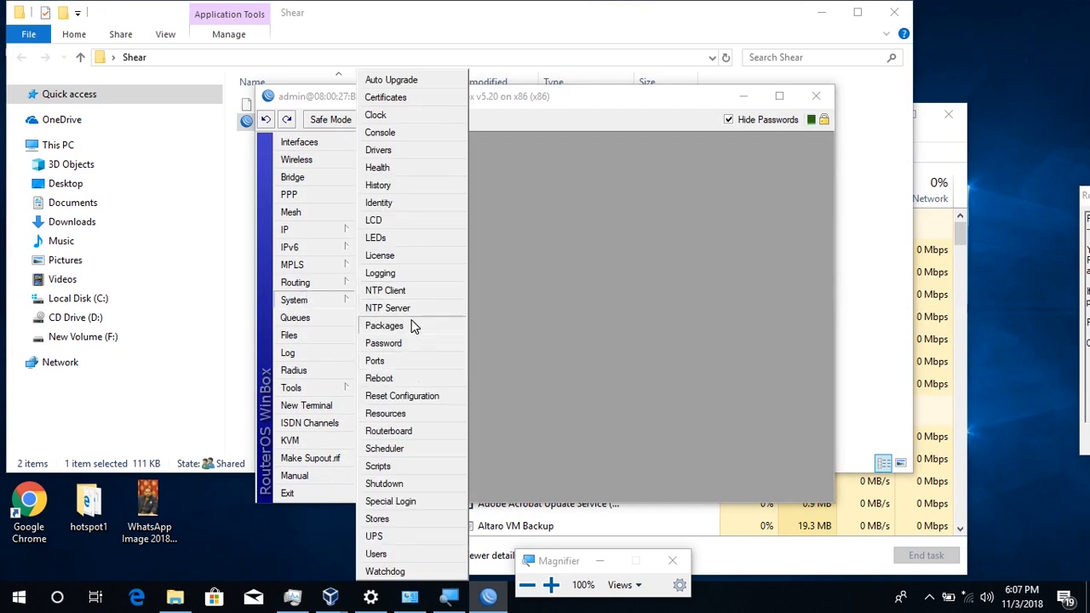
pyautogui.click(404, 256)
pyautogui.click(693, 309)
pyautogui.doubleClick(425, 219)
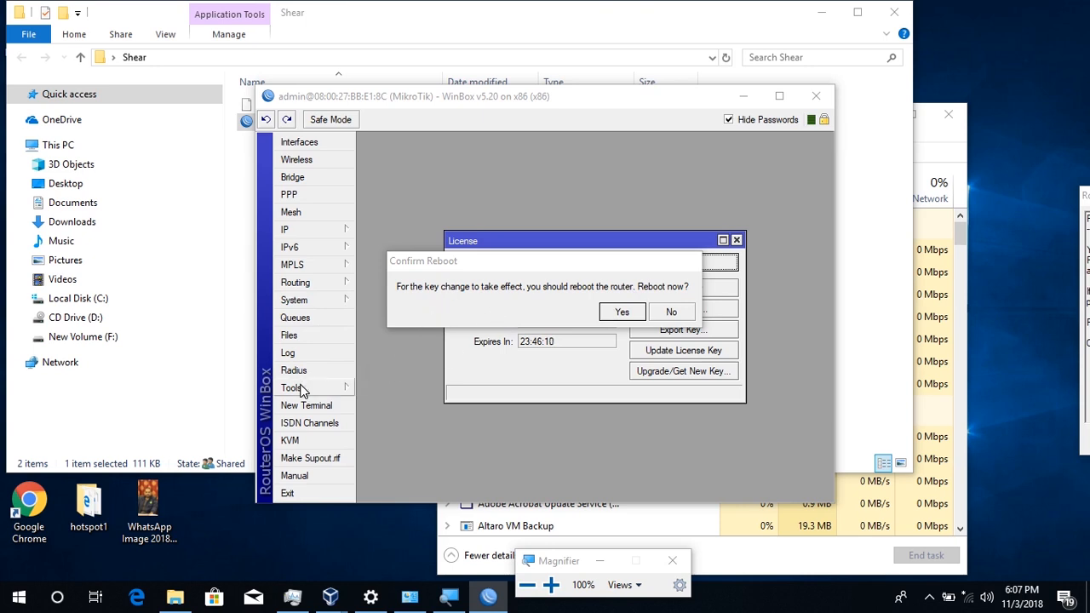
# Open a new terminal to the router from the System menu
pyautogui.click(329, 303)
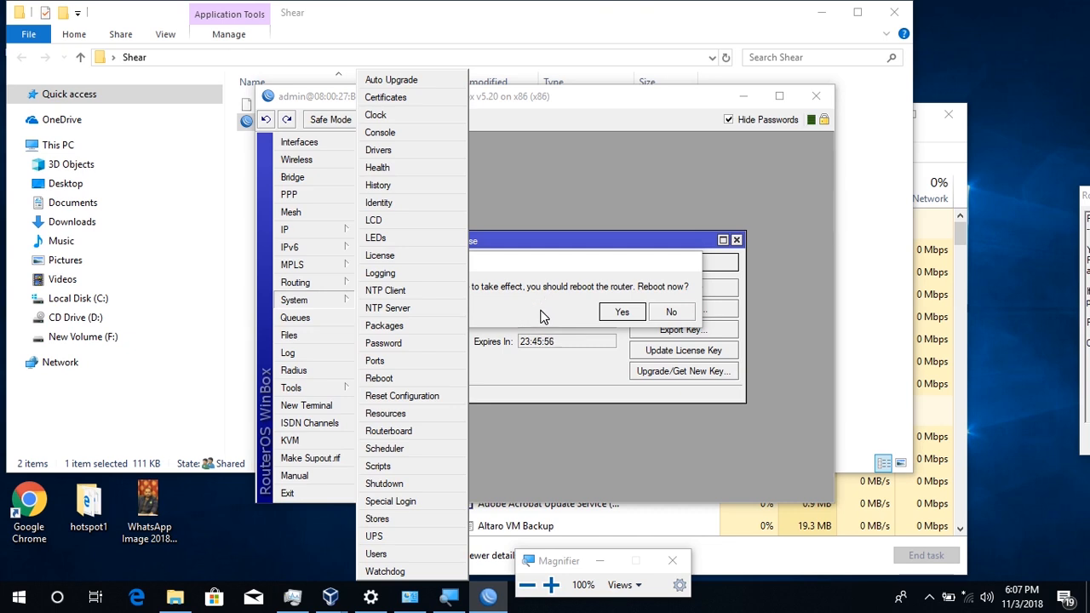
pyautogui.click(313, 406)
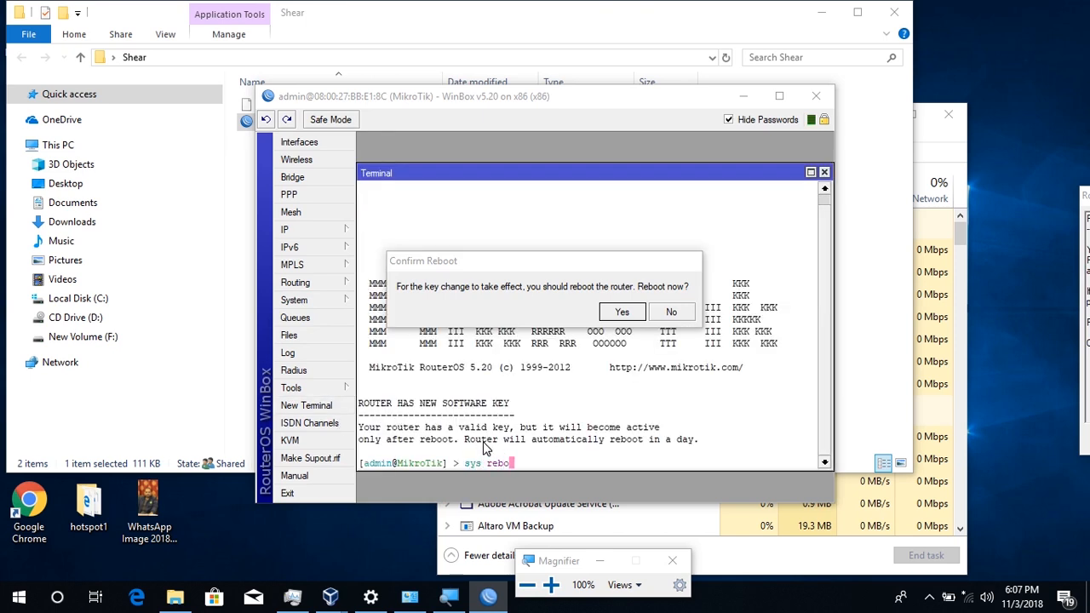
pyautogui.click(339, 301)
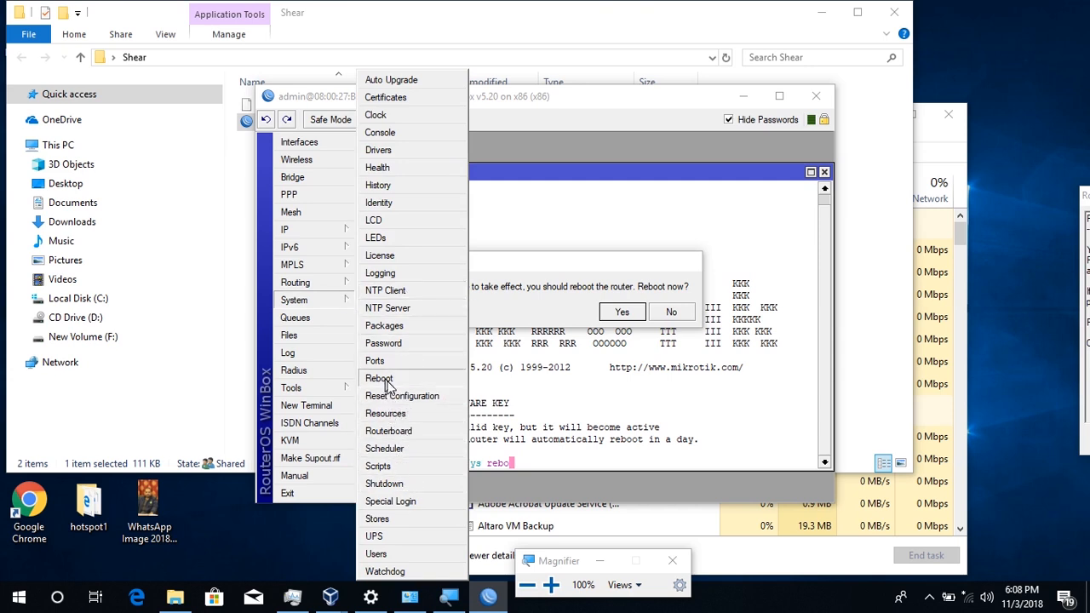
pyautogui.click(521, 461)
# Run 'sys reboot', confirm with y, then select the winbox v2.2.18 process in Task Manager
pyautogui.press('Return')
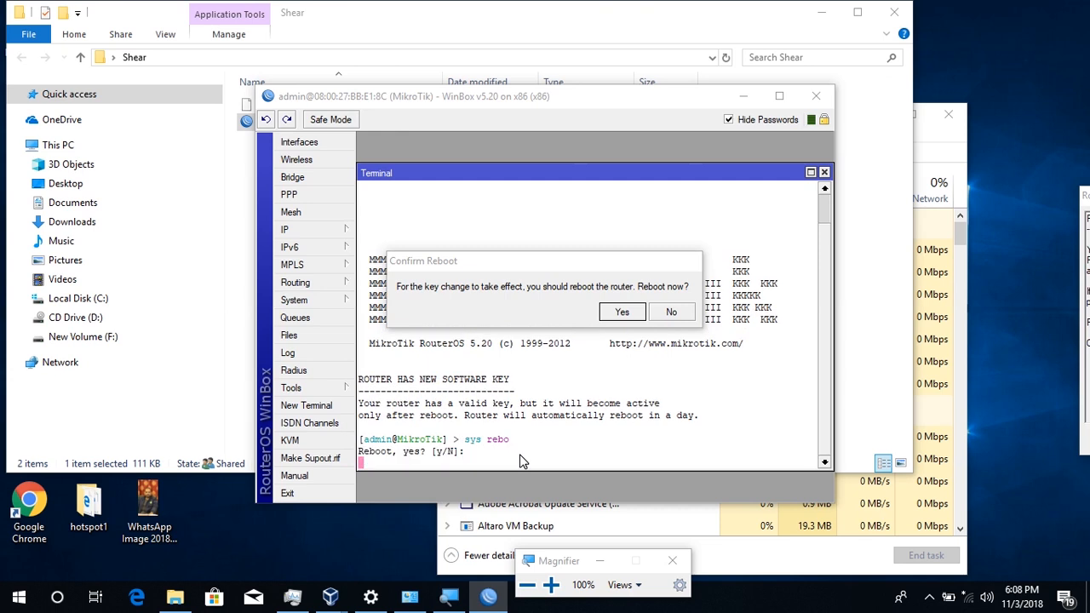
pyautogui.write('y')
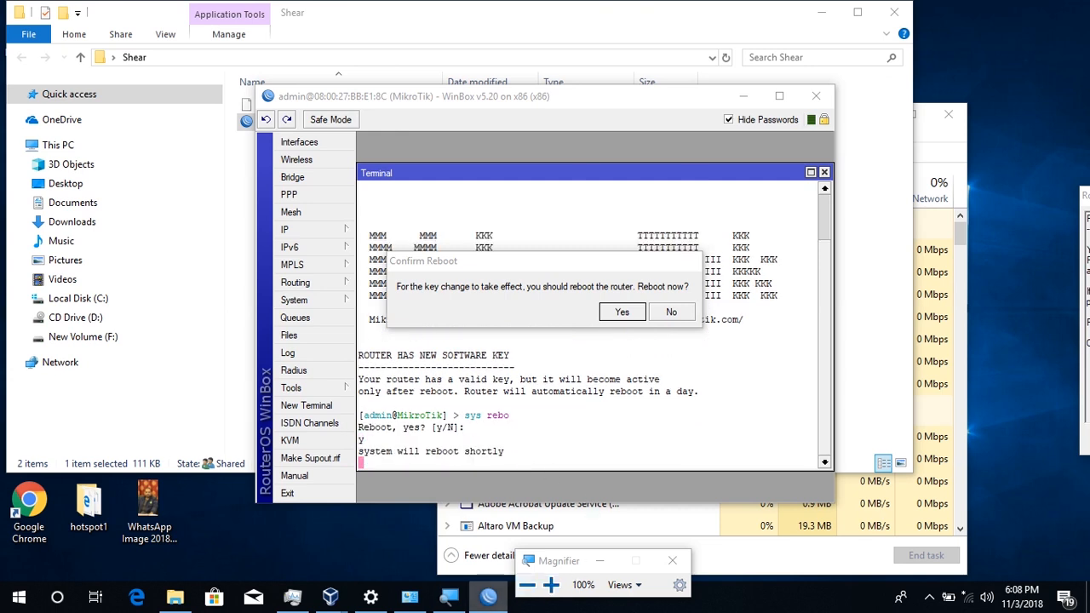
pyautogui.click(603, 537)
pyautogui.click(538, 362)
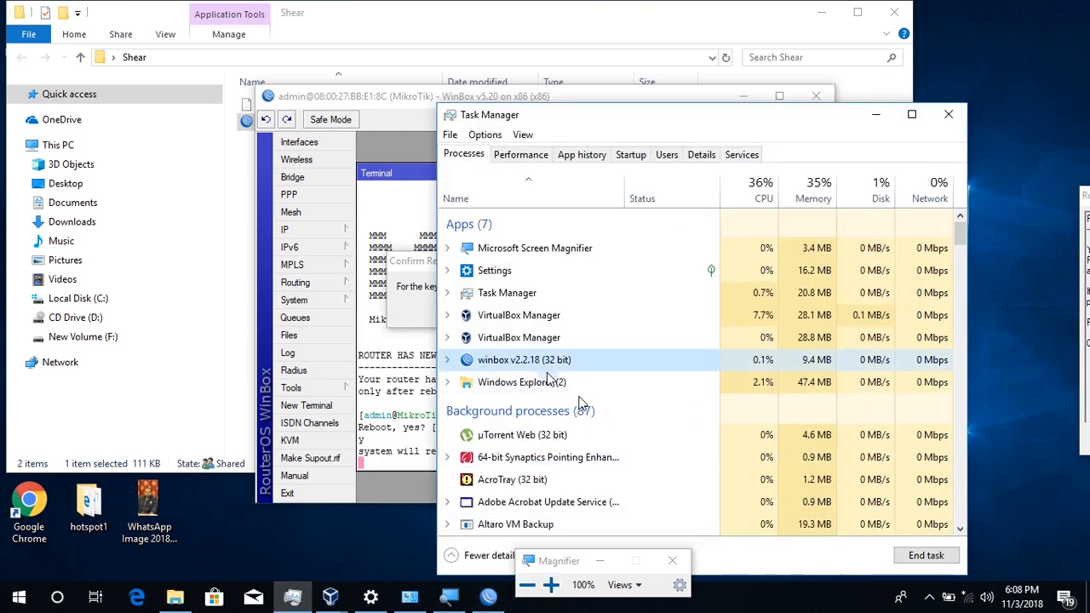
# End the stale WinBox process and log in as admin at the Core-Router console, magnified to 200%
pyautogui.click(919, 567)
pyautogui.moveTo(331, 596)
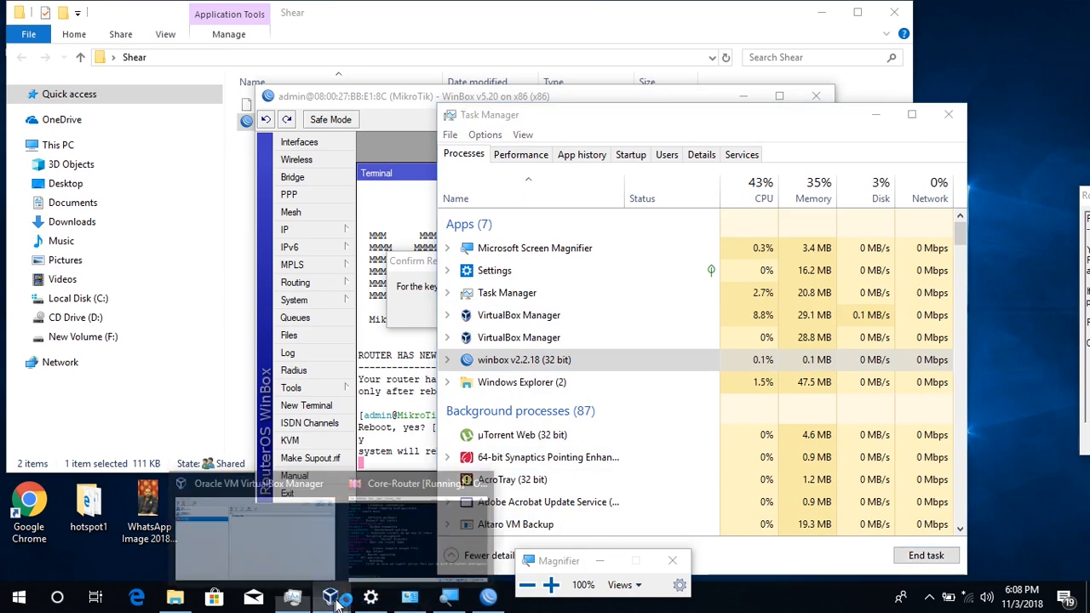
pyautogui.click(418, 543)
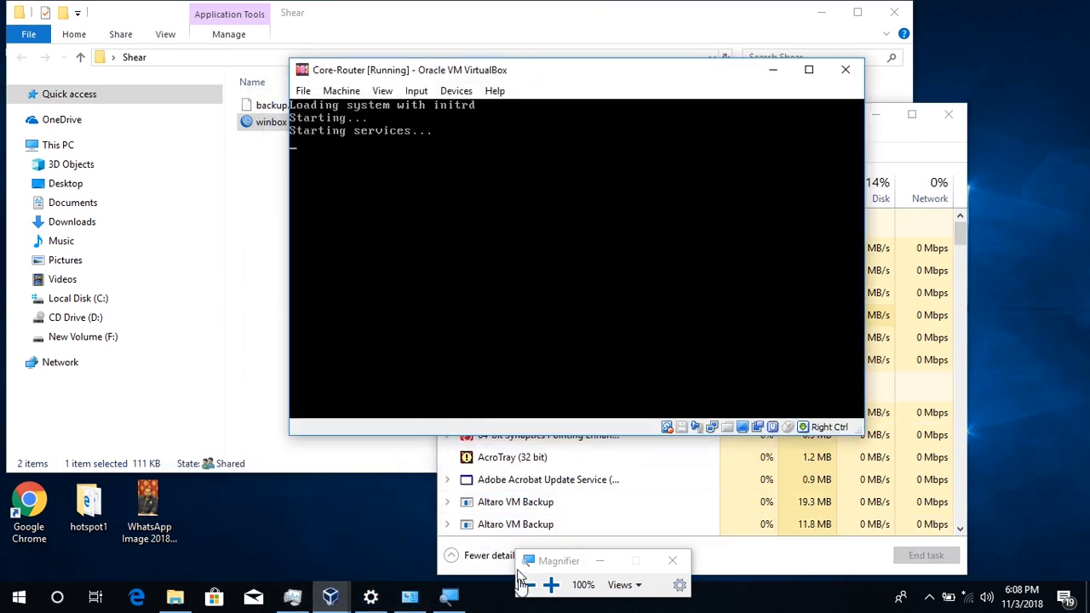
pyautogui.click(551, 585)
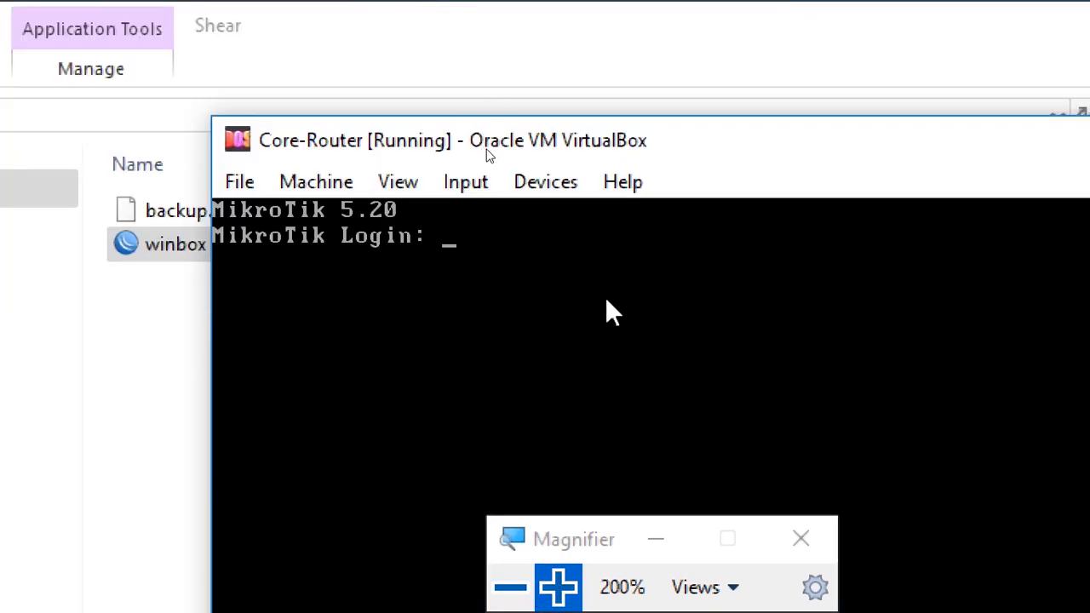
pyautogui.write('admin')
pyautogui.press('Return')
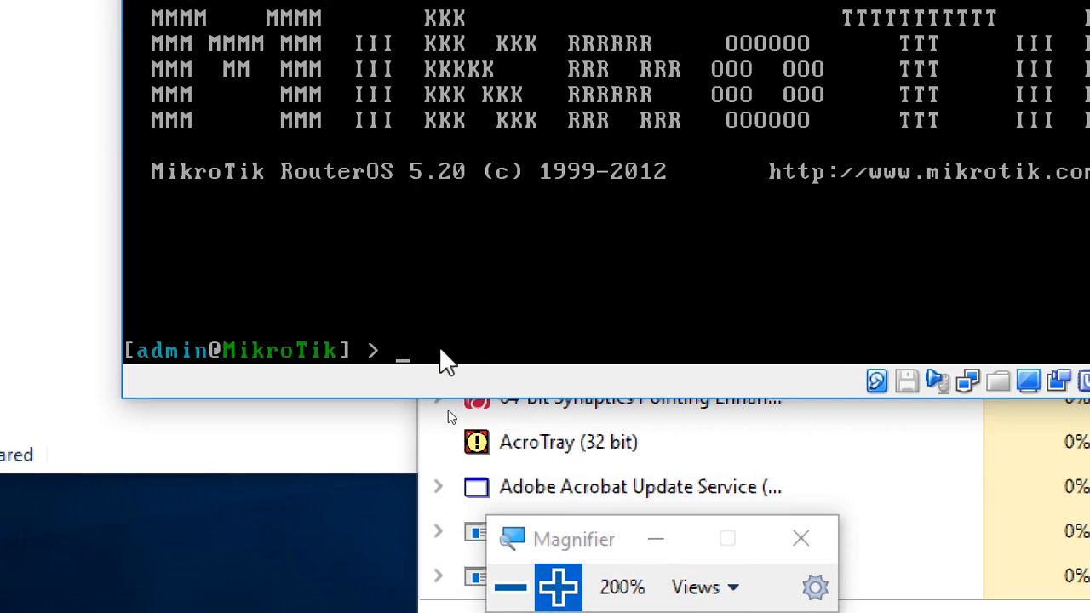
# Hide the magnifier, close Task Manager, and bring the File Explorer folder forward
pyautogui.click(655, 539)
pyautogui.click(905, 484)
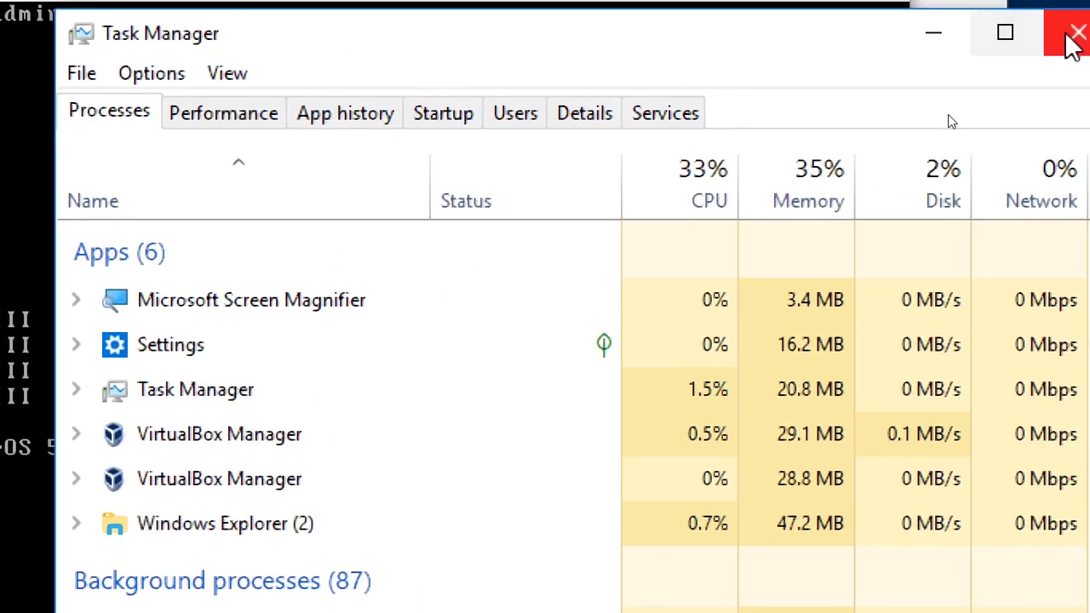
pyautogui.click(1070, 43)
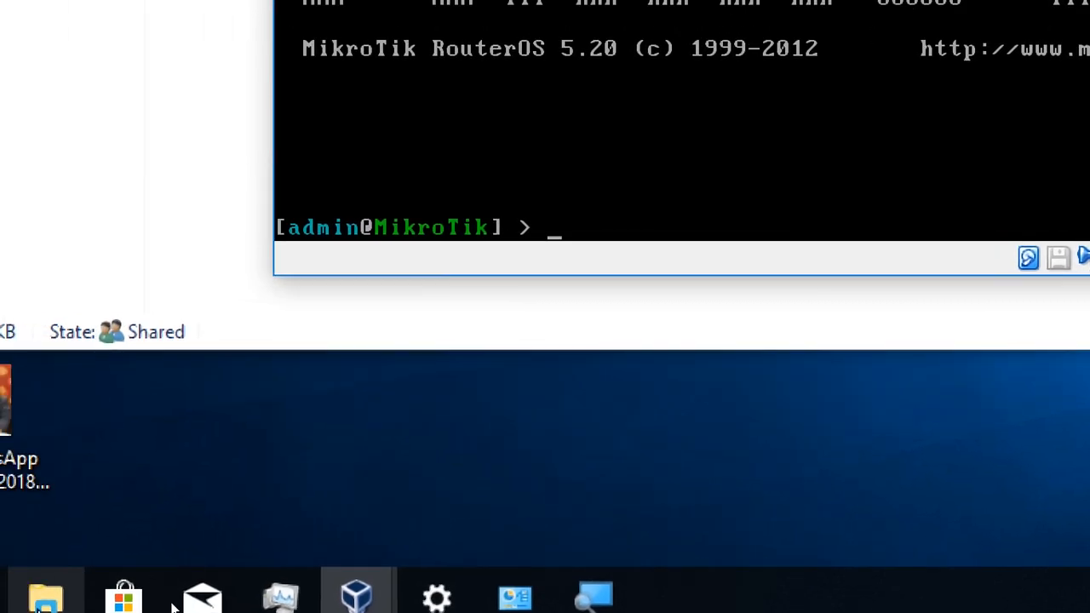
pyautogui.click(46, 596)
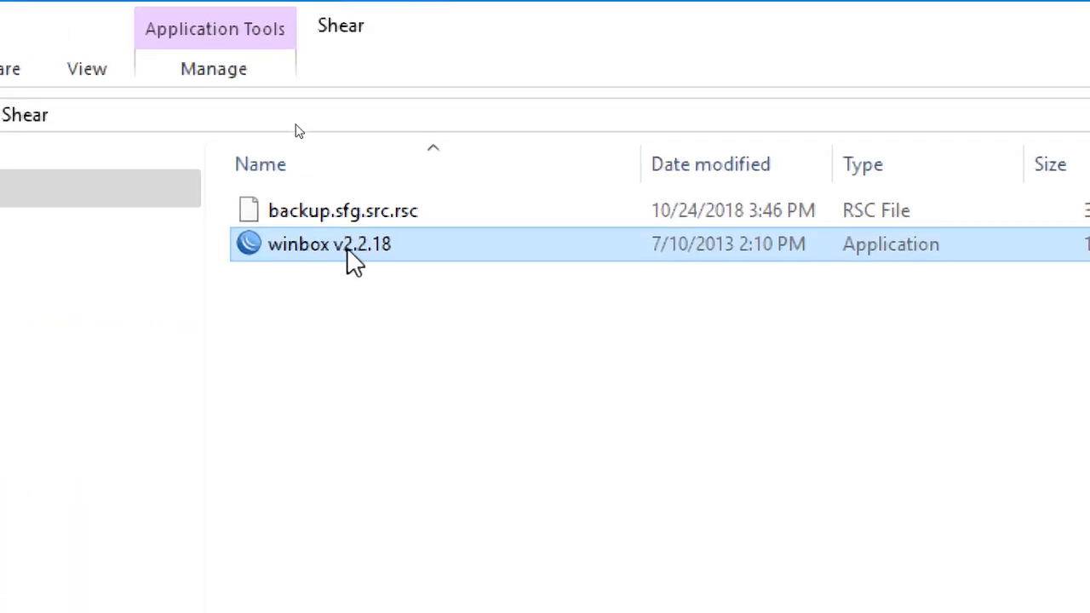
# Relaunch winbox v2.2.18, reconnect, maximize the session window, and set screen zoom back to 100%
pyautogui.doubleClick(347, 247)
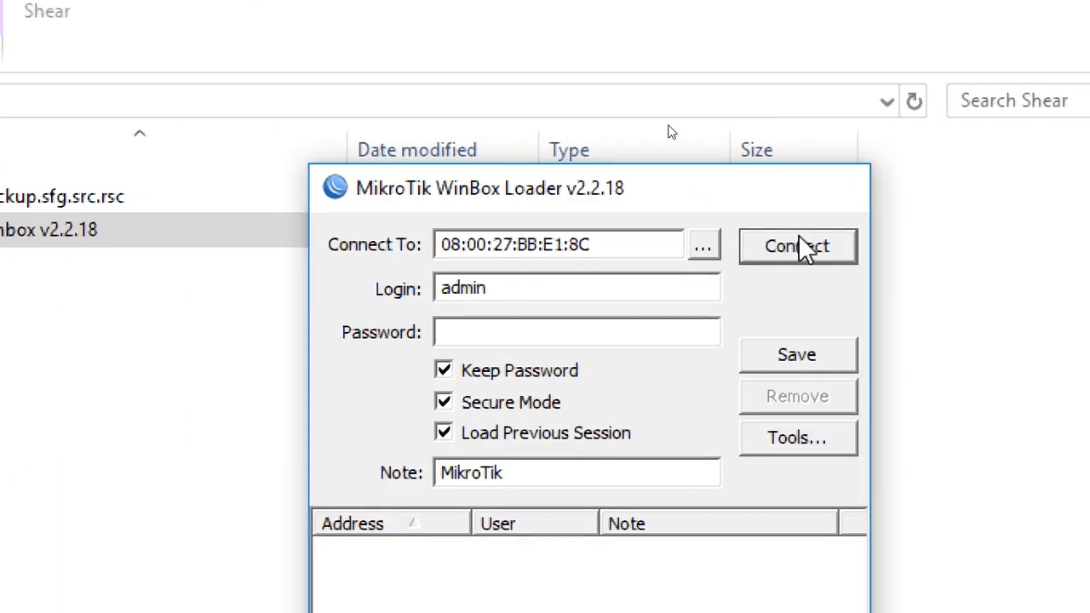
pyautogui.click(797, 246)
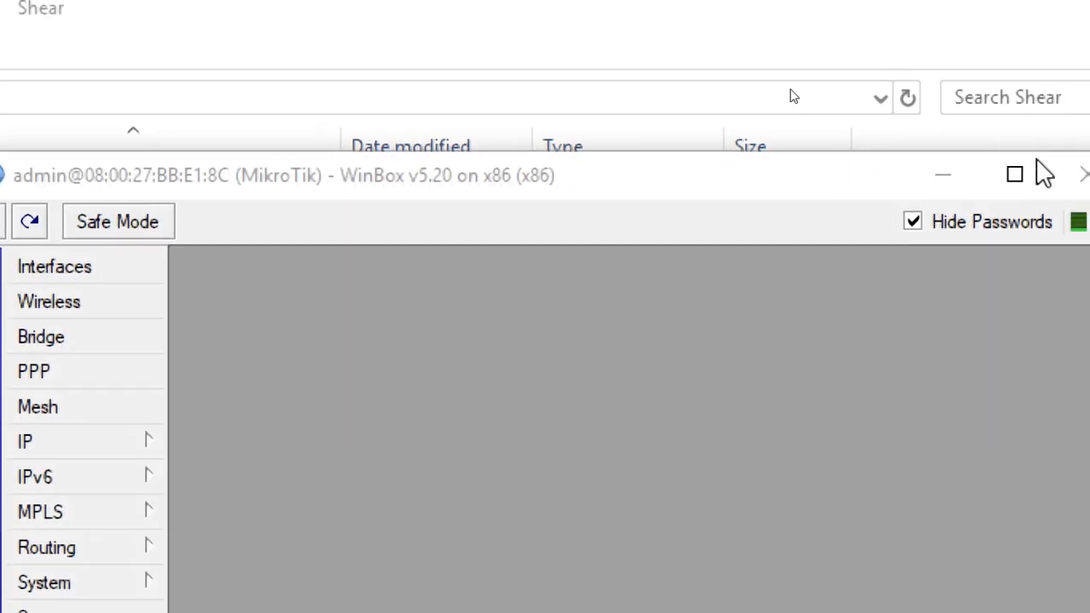
pyautogui.click(1016, 174)
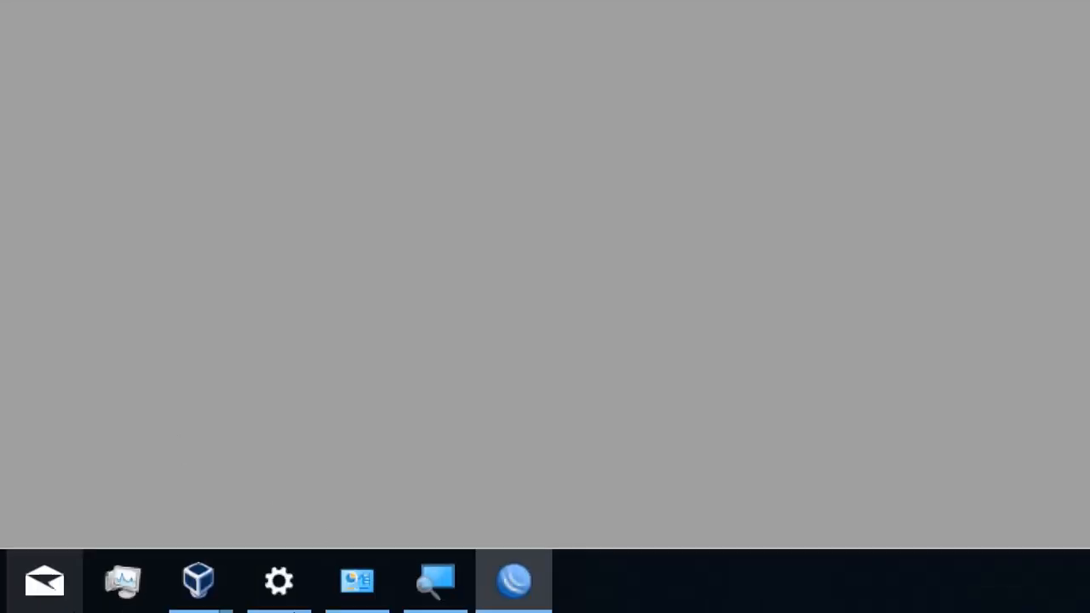
pyautogui.click(430, 596)
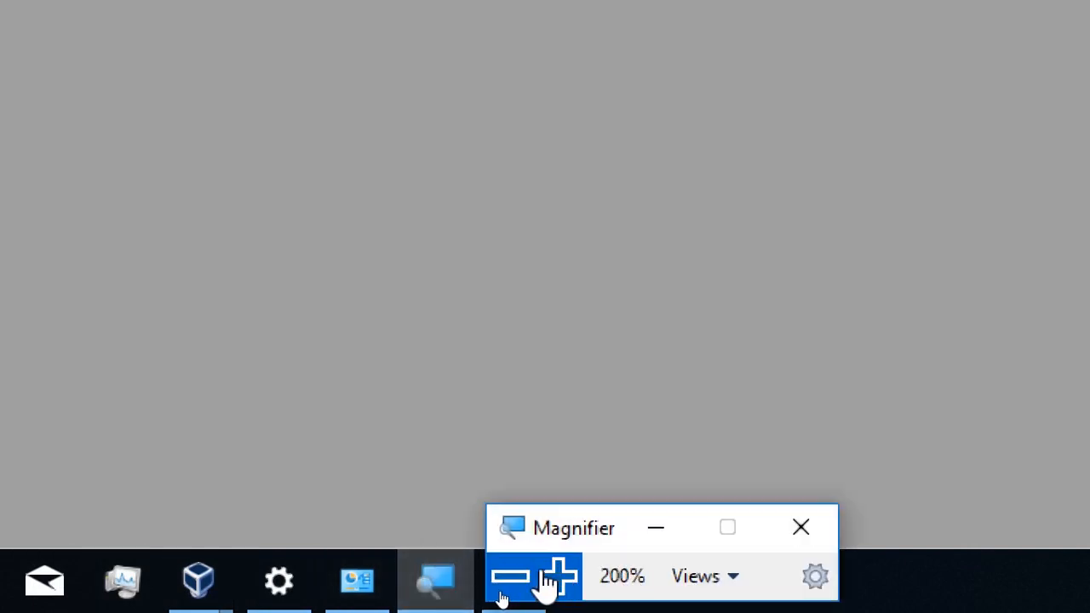
pyautogui.click(504, 594)
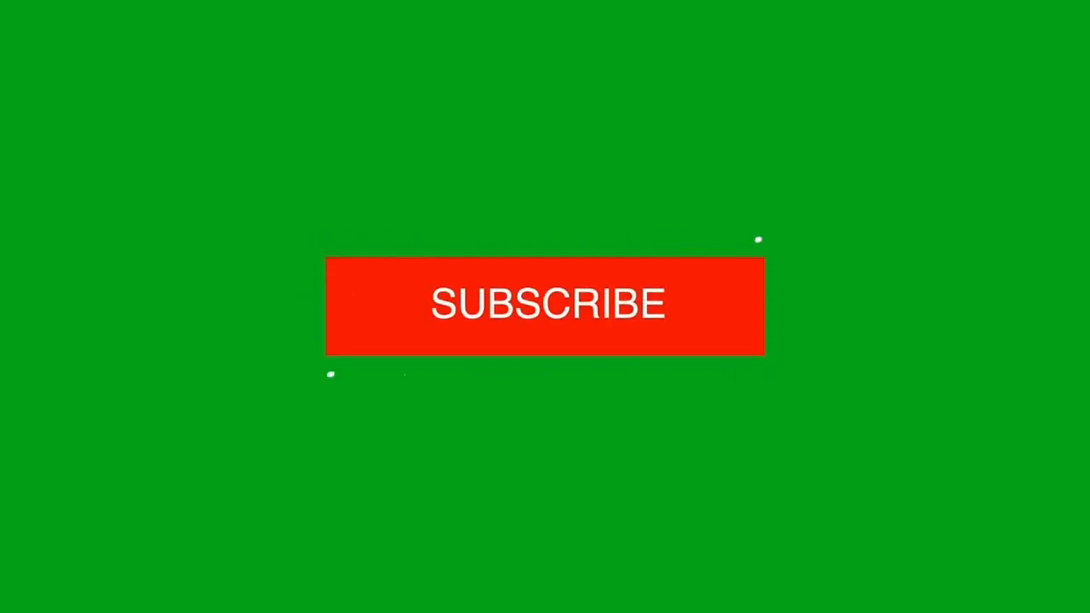